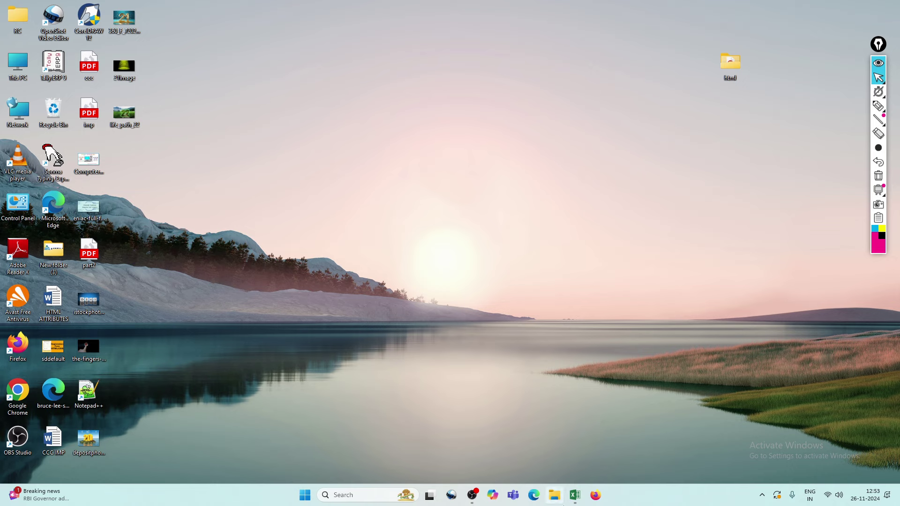
- Restore the Excel window showing Sheet7's ₹500.00 party budget
left_click(575, 495)
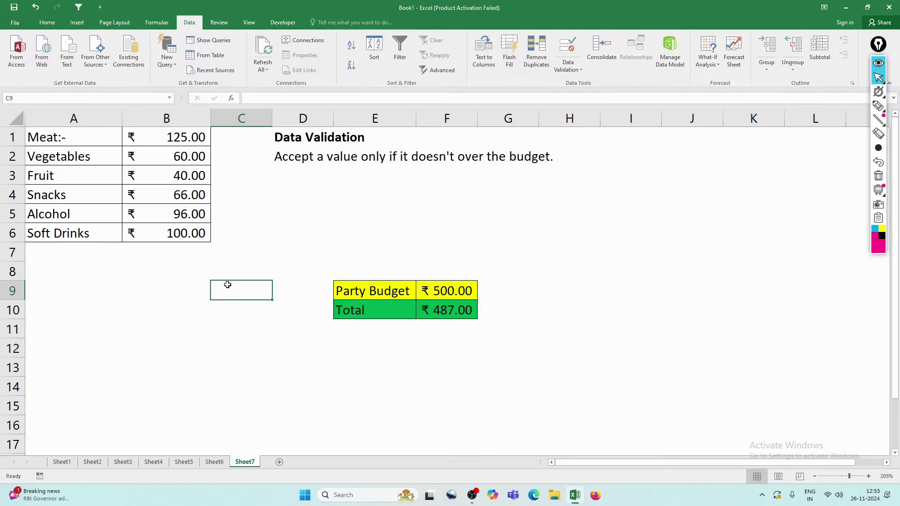
- Switch to Sheet1's 'Accept only text Entries' exercise and select cells A1:A9
left_click(62, 462)
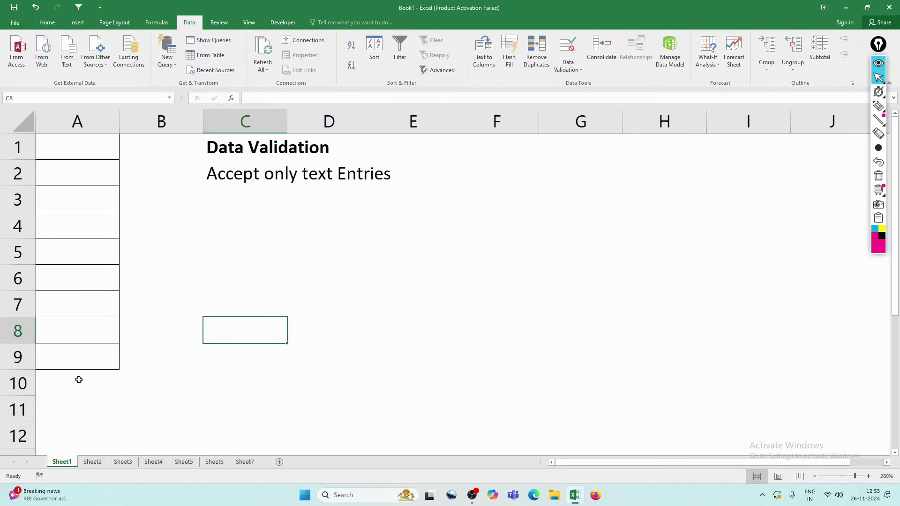
scroll(71, 357, "up", 1)
scroll(71, 358, "up", 2)
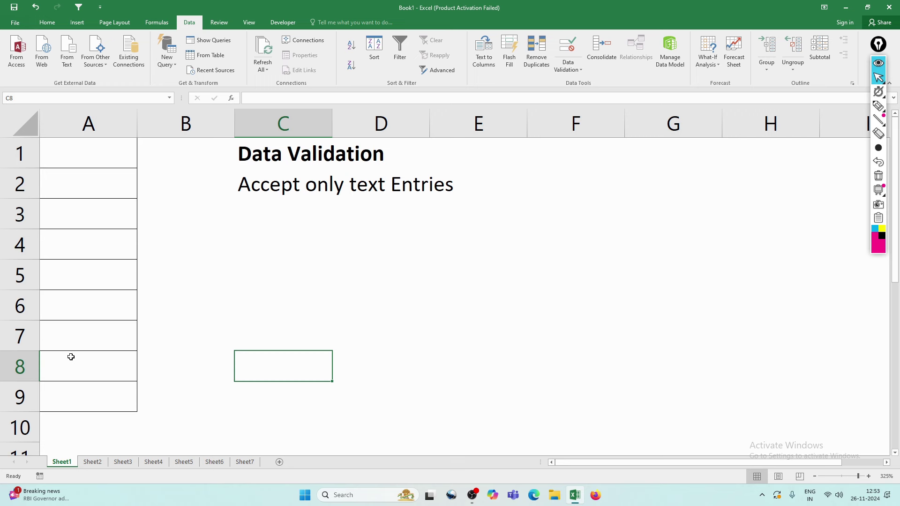
left_click(184, 313)
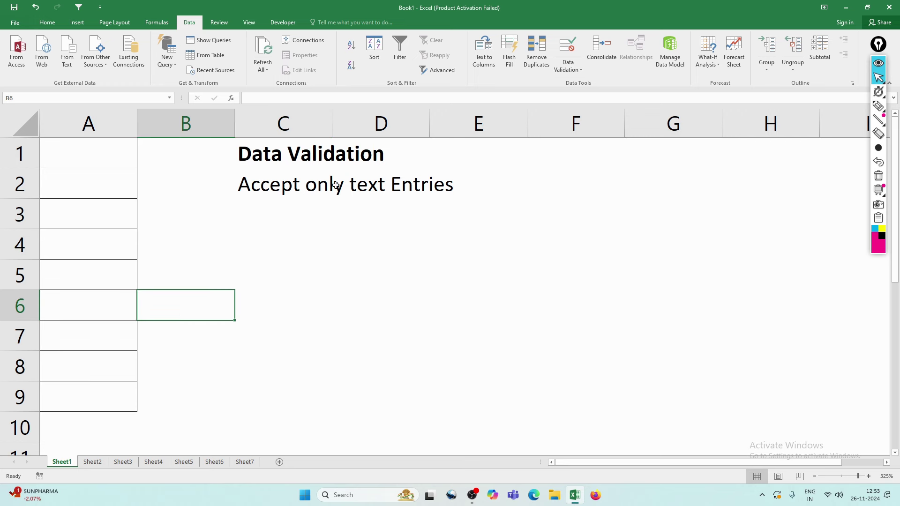
left_click_drag(258, 159, 370, 155)
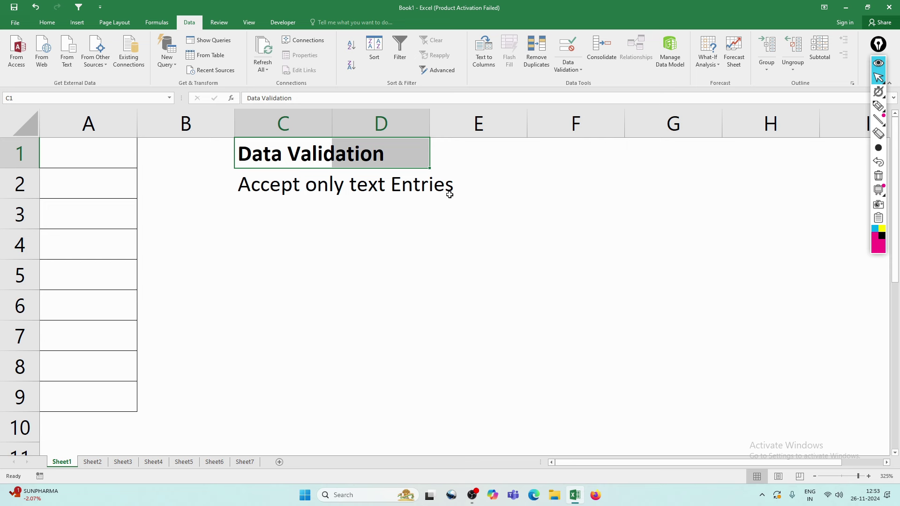
left_click_drag(104, 152, 99, 398)
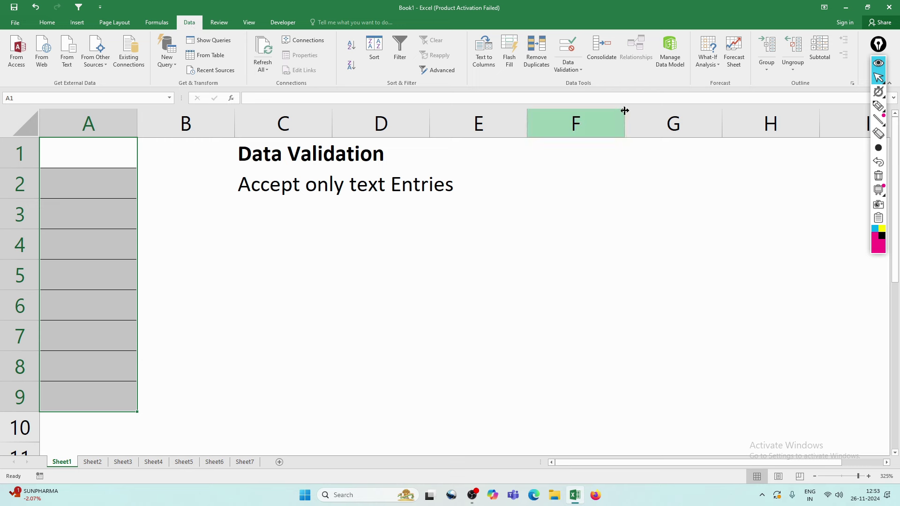
- Give A1:A9 a Custom data validation rule with the formula =ISTEXT(A1)
left_click(568, 53)
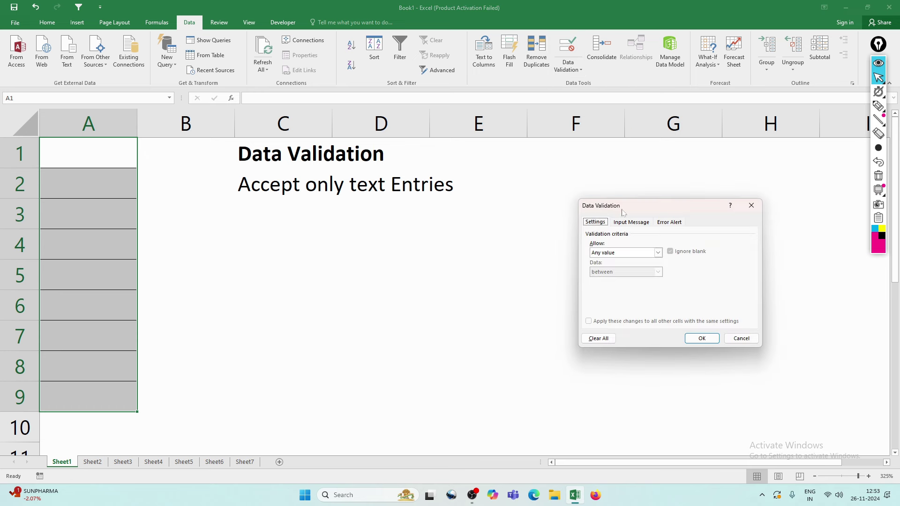
left_click_drag(623, 213, 570, 157)
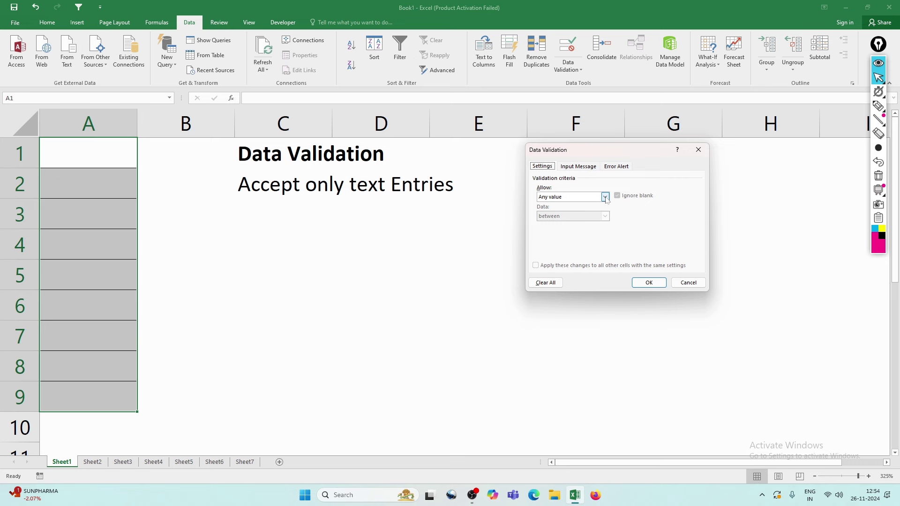
left_click(605, 198)
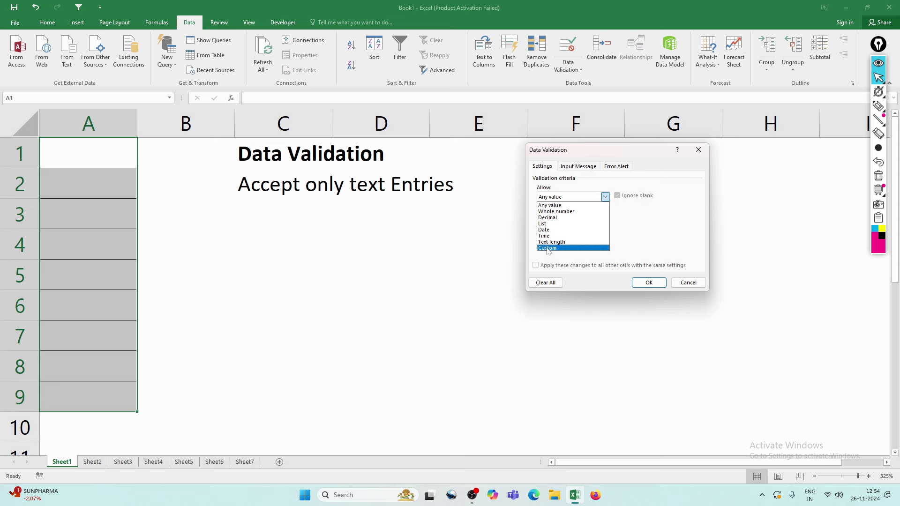
left_click(547, 249)
left_click(652, 235)
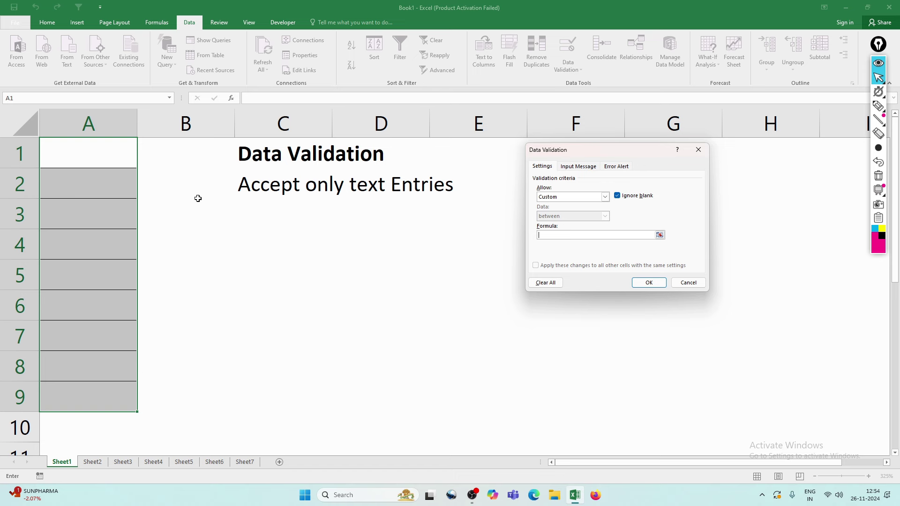
type("=")
type("is")
type("text(")
left_click(70, 153)
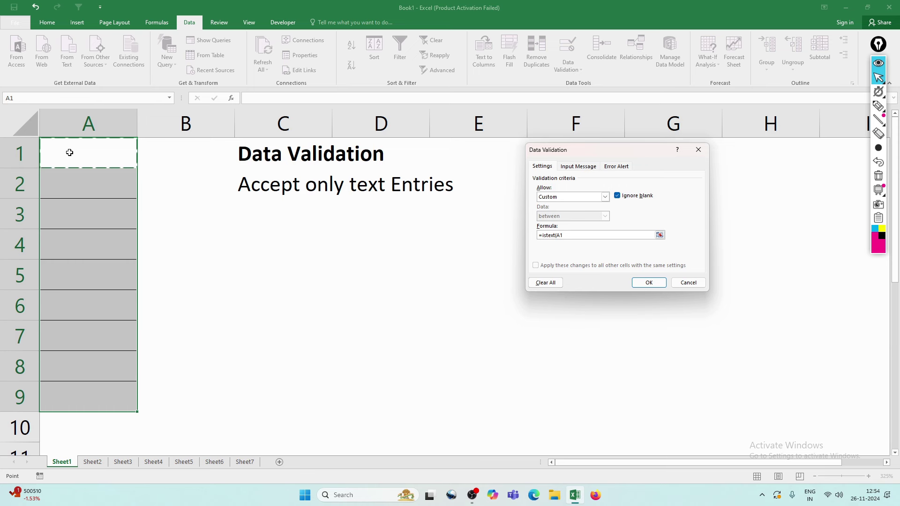
type(")")
left_click(648, 283)
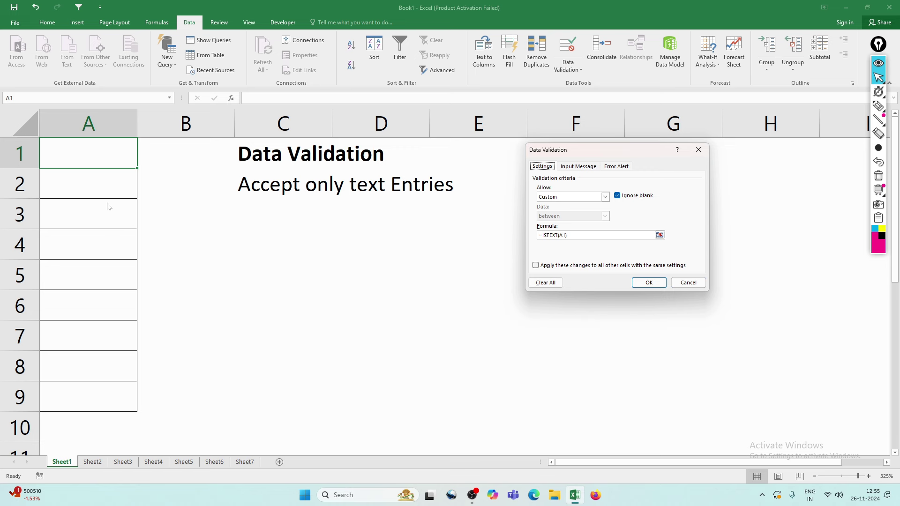
left_click(649, 283)
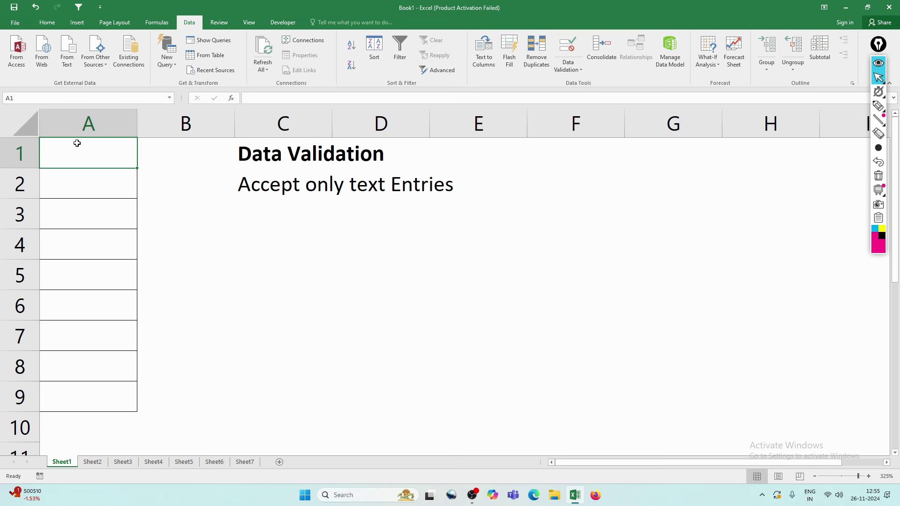
type("Devraj")
key("Return")
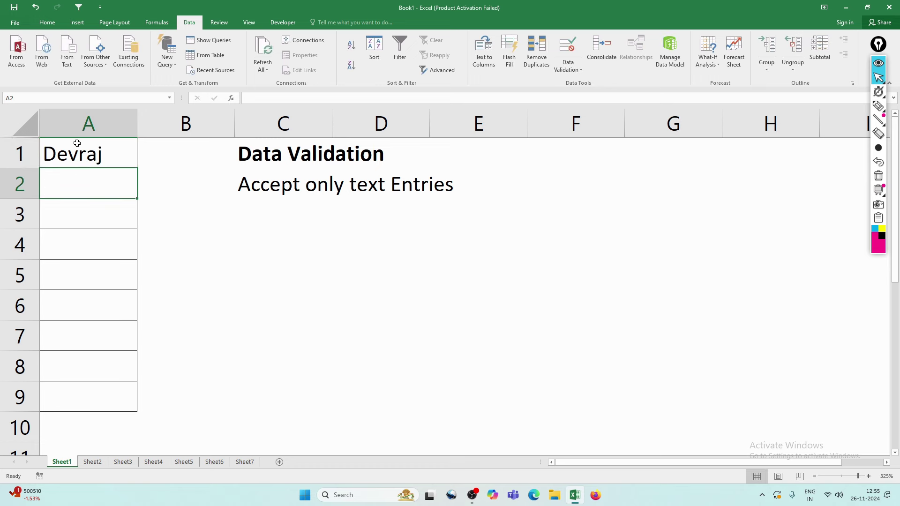
type("1245")
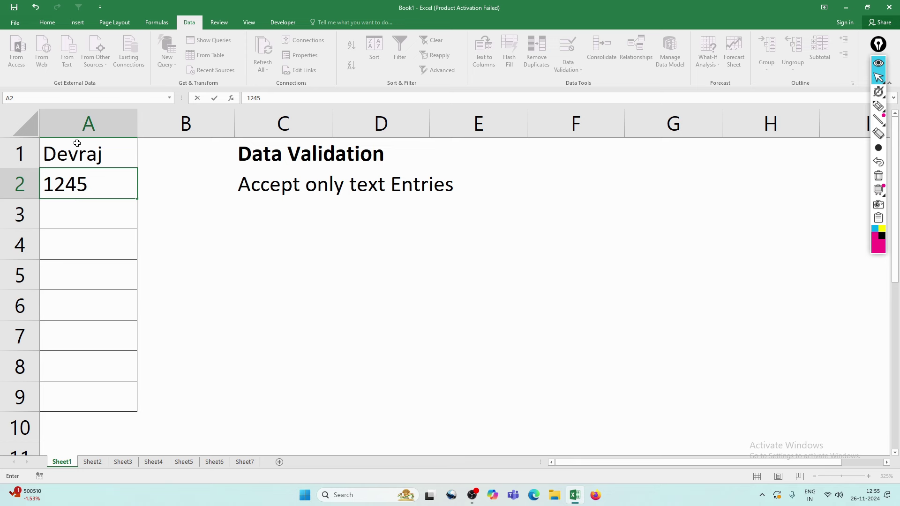
key("Return")
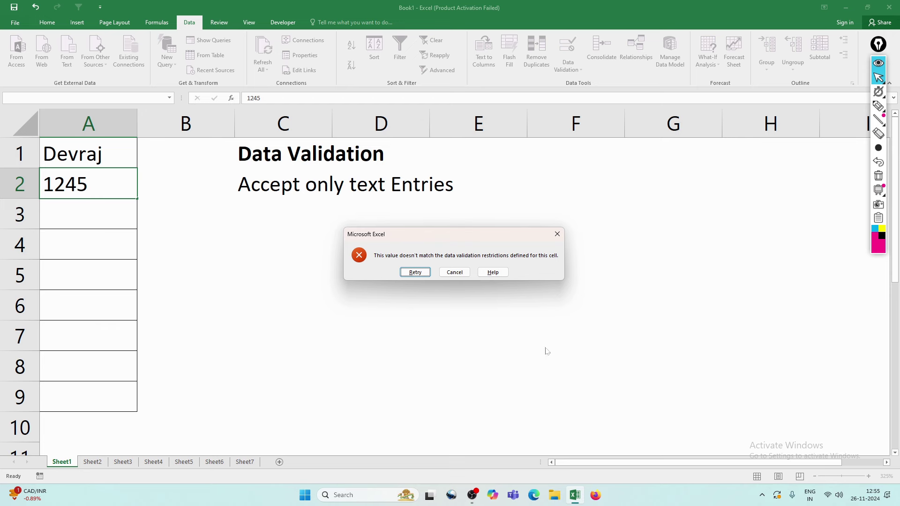
left_click(453, 273)
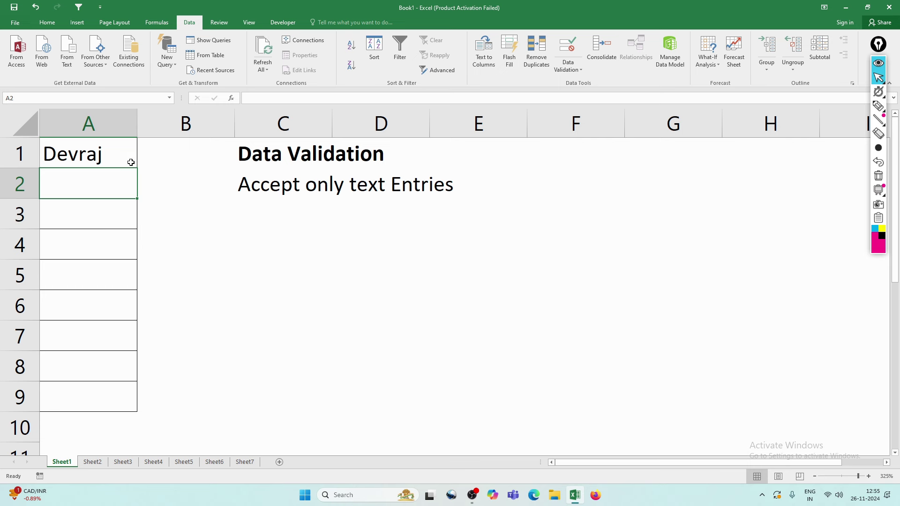
left_click_drag(123, 150, 105, 392)
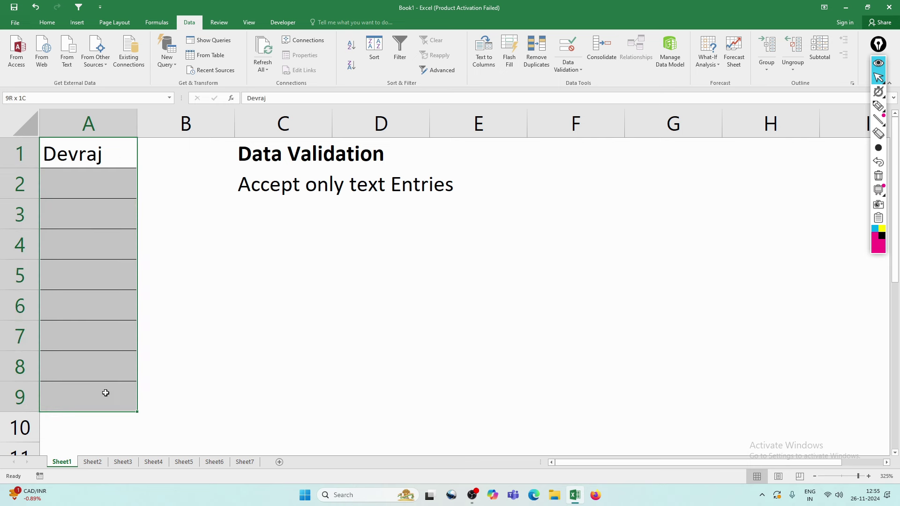
left_click(94, 149)
key("Delete")
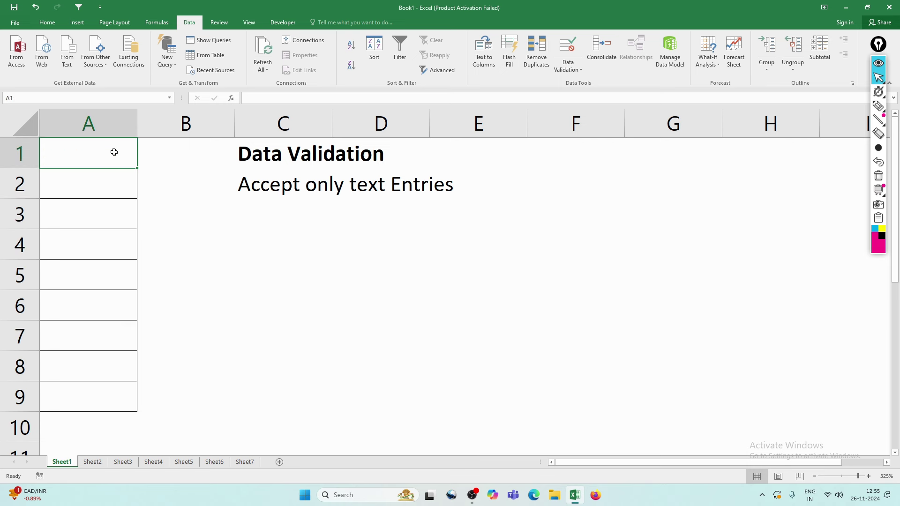
- Change the A1:A9 validation formula from =ISTEXT(A1) to =ISNUMBER(A1)
left_click_drag(113, 152, 102, 405)
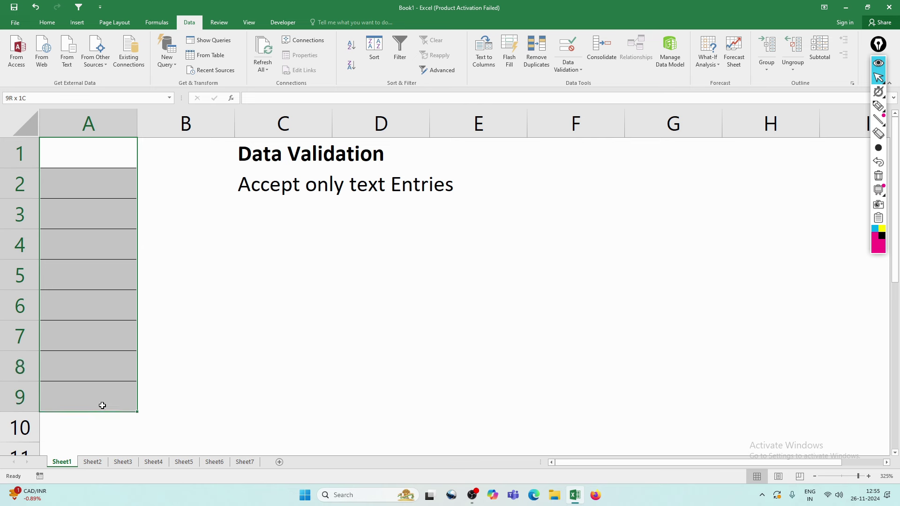
left_click(577, 51)
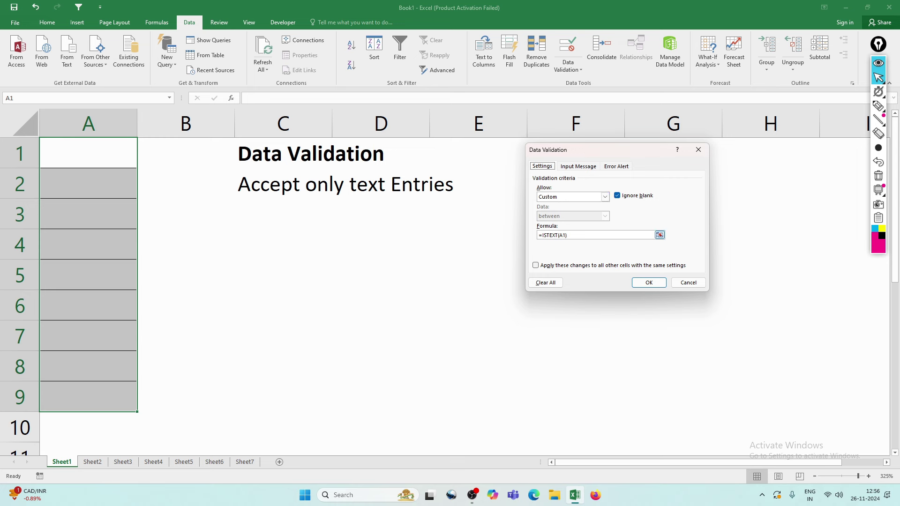
left_click(556, 235)
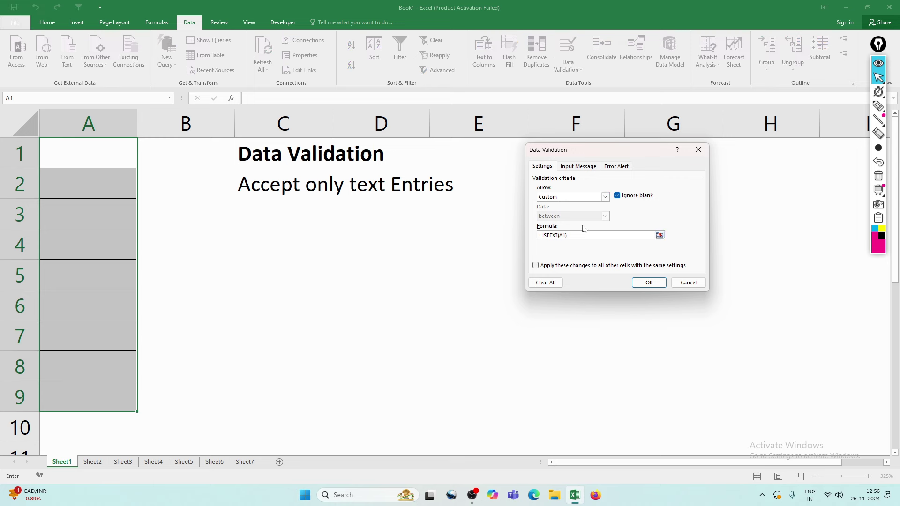
key("BackSpace")
key("BackSpace")
key("BackSpace")
type("NUMBER")
left_click(648, 282)
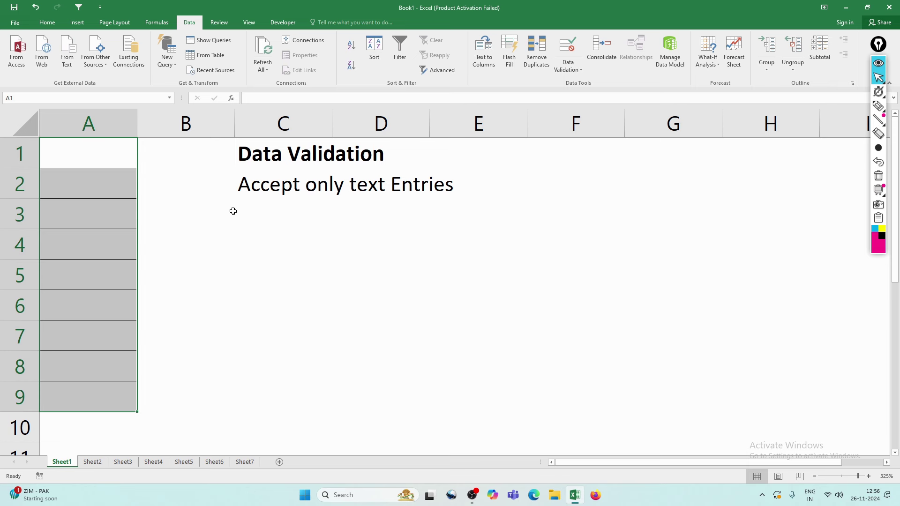
left_click(80, 154)
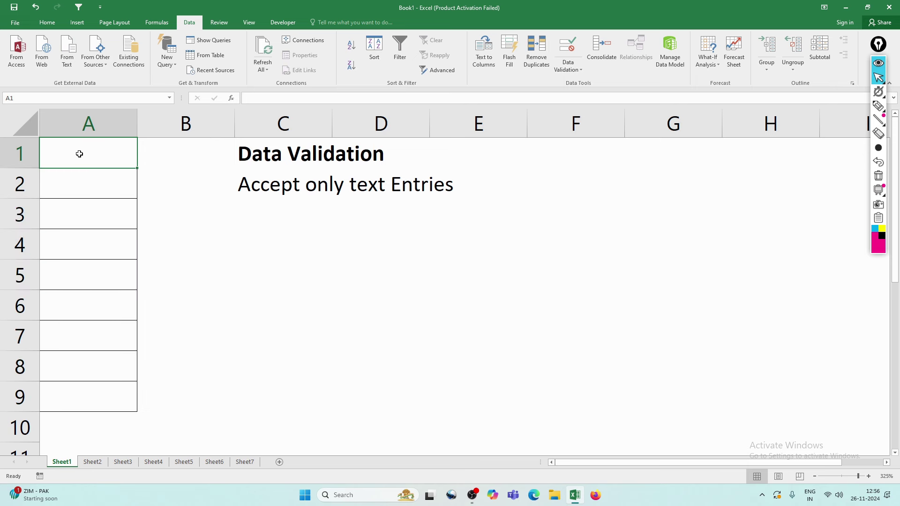
- Test the rule: 12345 in A1 is accepted, ASHISH in A2 is rejected and cancelled
type("12345")
key("Return")
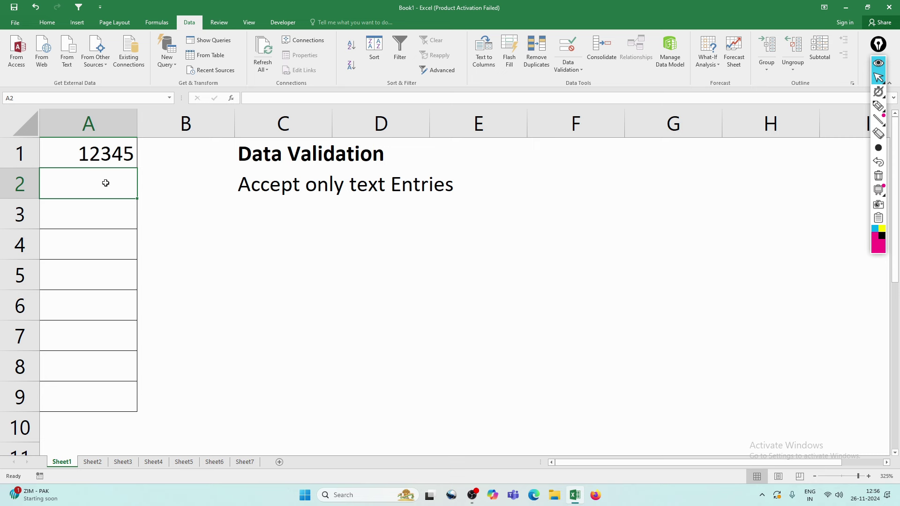
type("ASHISH")
left_click(175, 208)
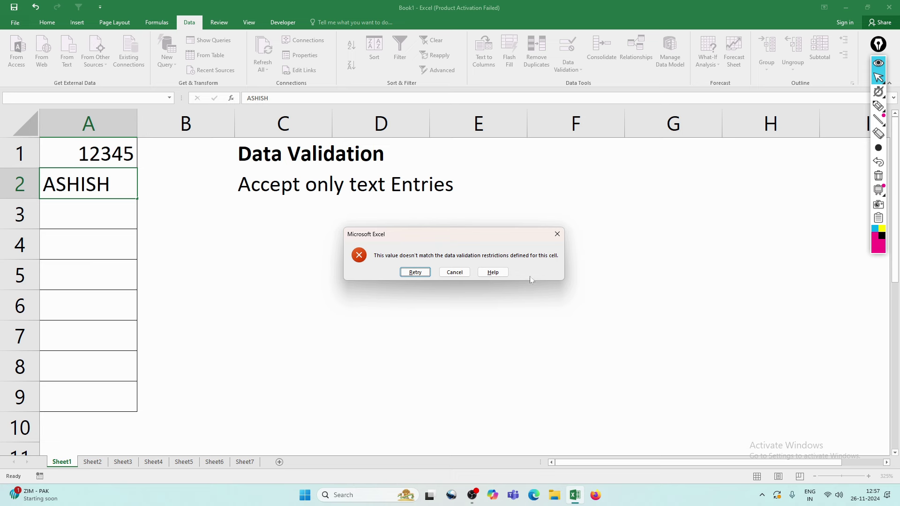
left_click(457, 274)
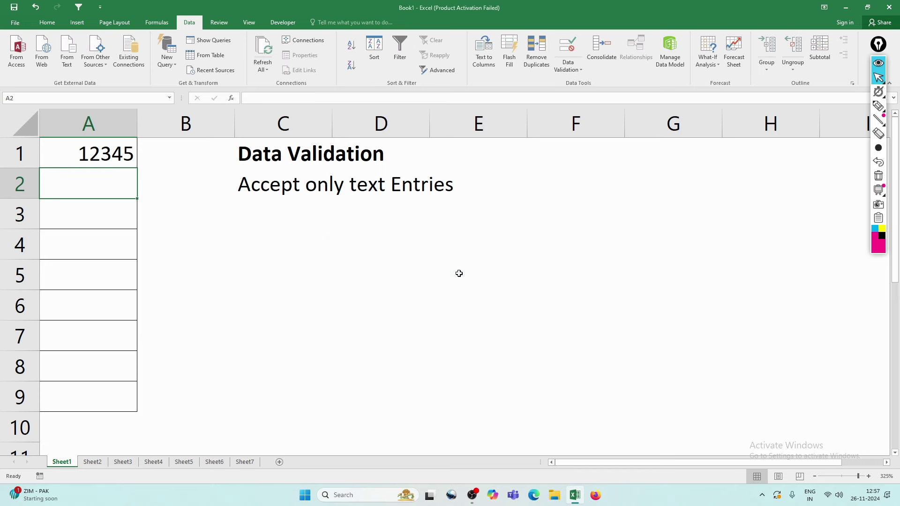
- Clear the test entries from A1:A3 and switch to Sheet2
left_click_drag(101, 153, 97, 201)
key("Delete")
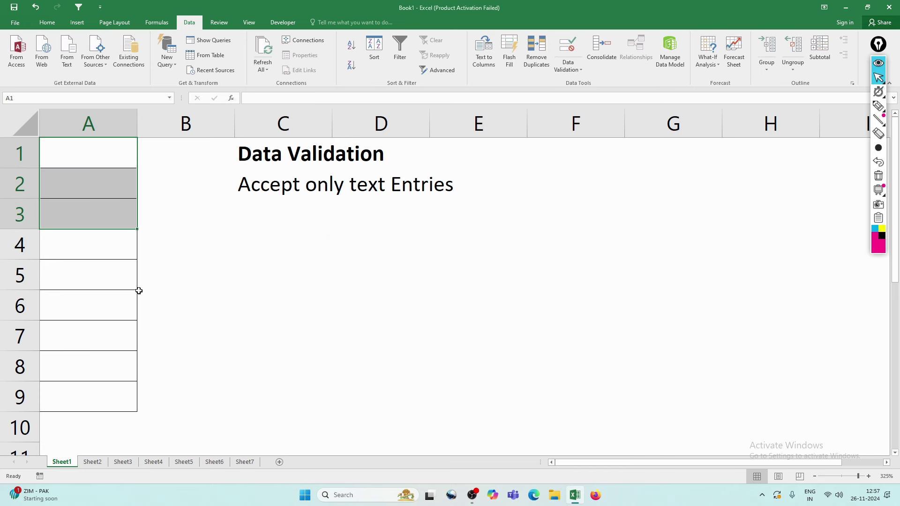
left_click(92, 462)
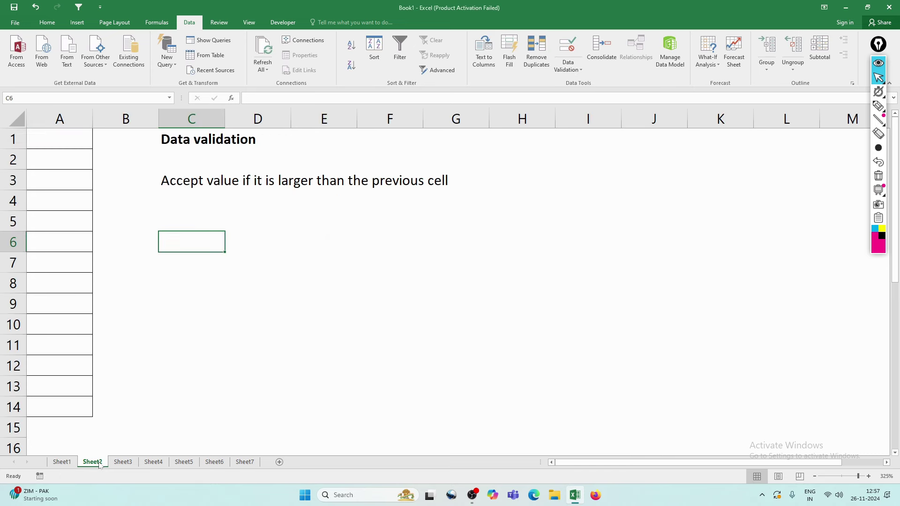
- Enter 100 in A1 and 99 in A2 on Sheet2
left_click(370, 380)
scroll(370, 380, "up", 1, "ctrl")
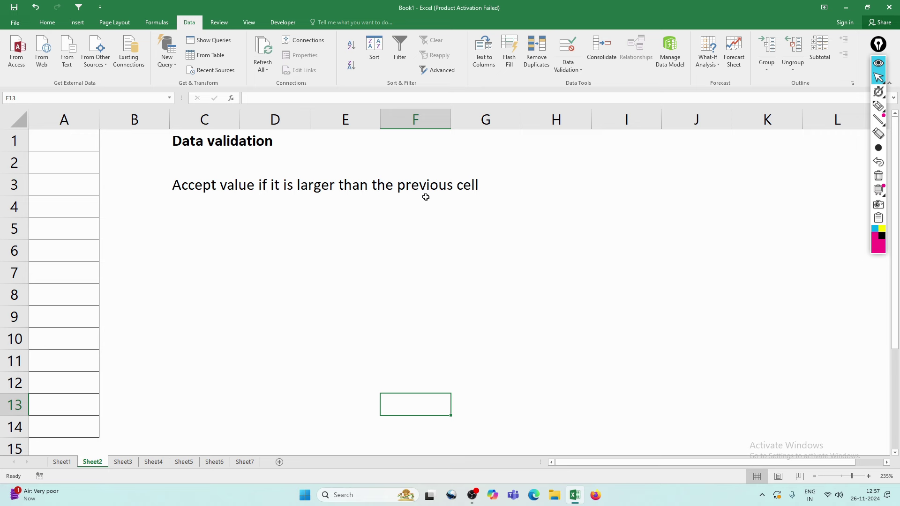
left_click(73, 139)
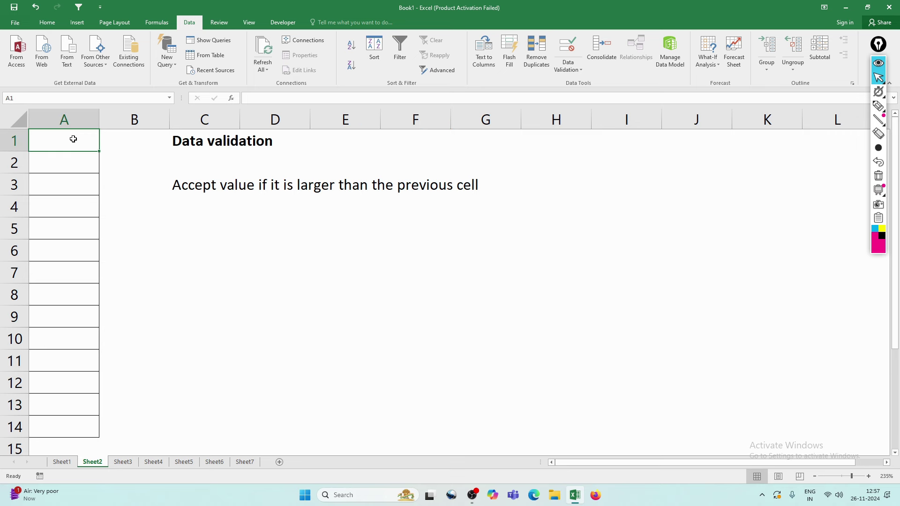
type("100")
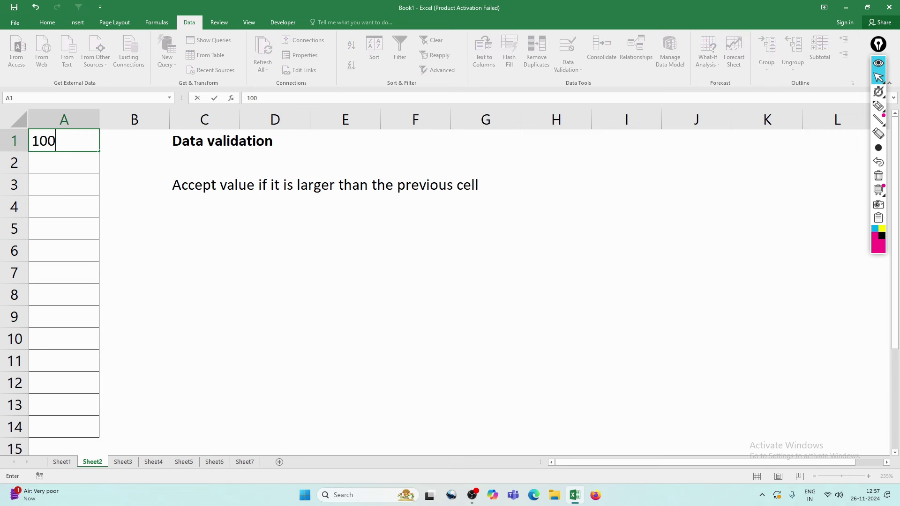
key("Return")
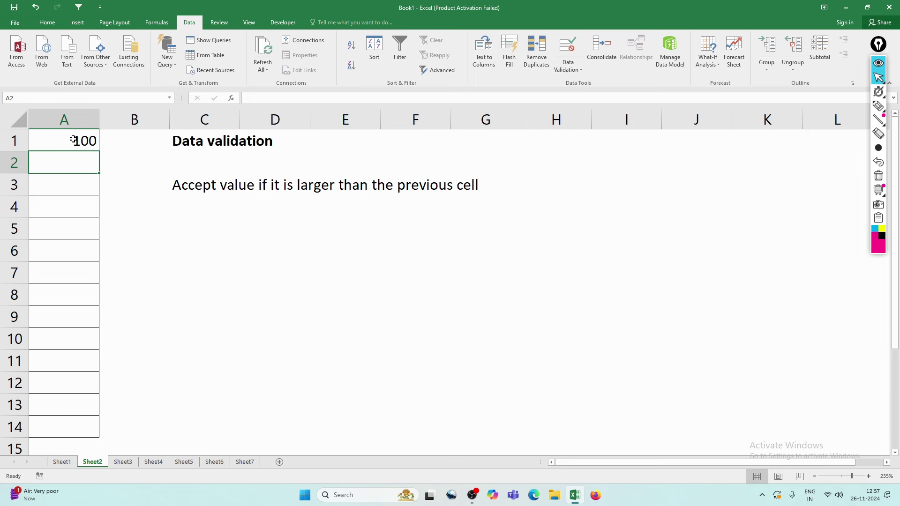
type("69")
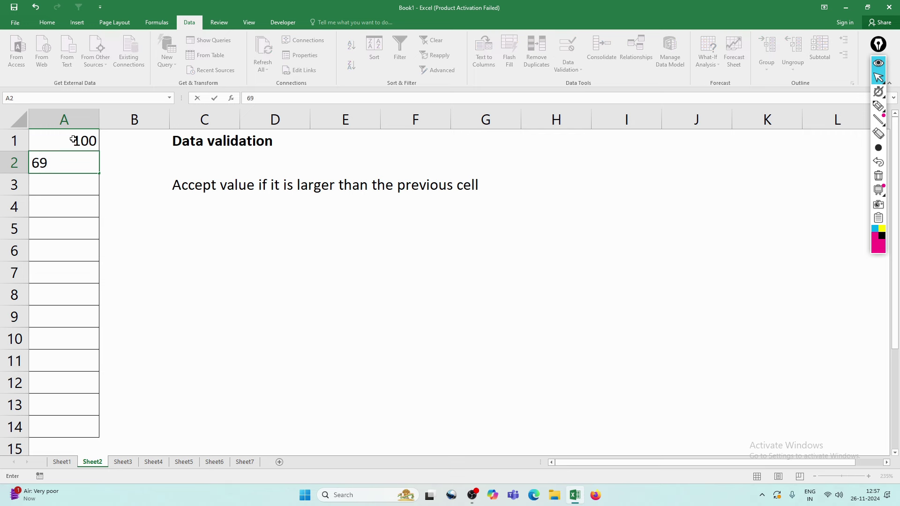
key("BackSpace")
key("BackSpace")
type("99")
key("Return")
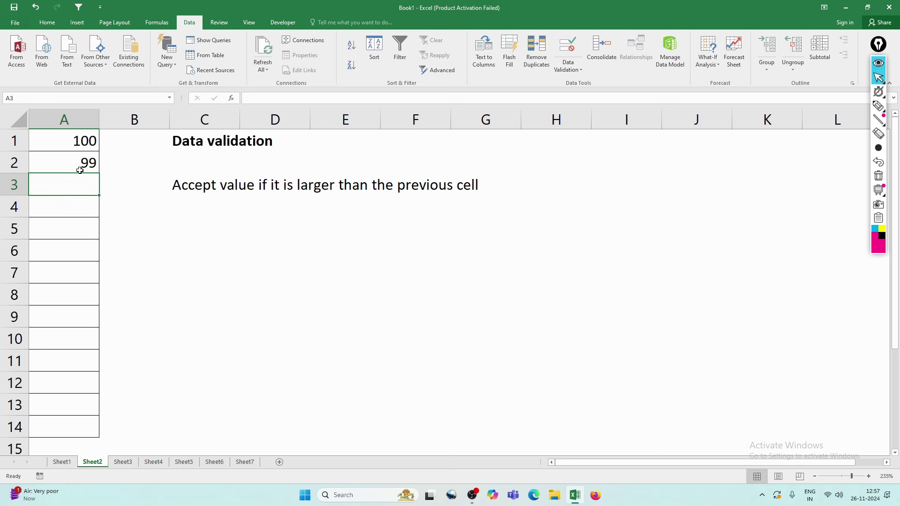
- Check A1, then delete the 99 from A2
left_click(79, 141)
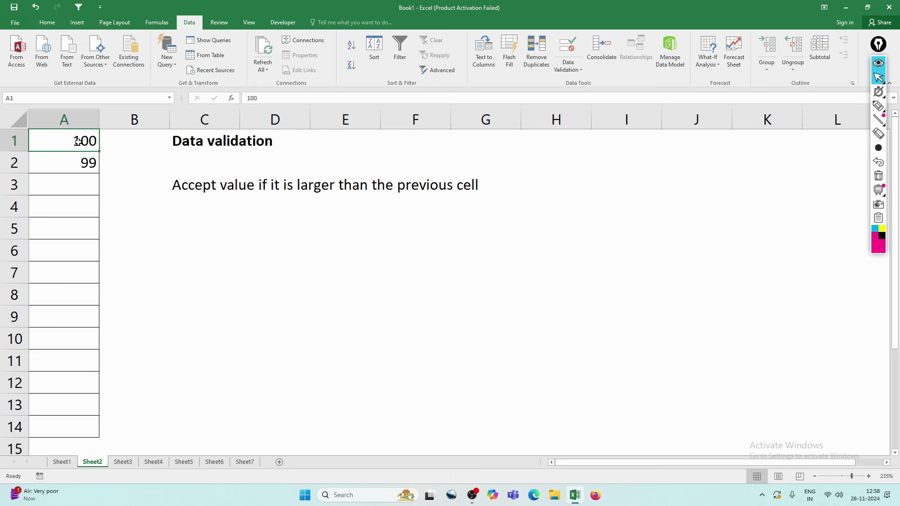
left_click(79, 163)
key("Delete")
- Clear A1, then give A2 a Custom validation rule =A2>A1
mouse_move(79, 139)
left_mouse_down()
mouse_move(77, 199)
mouse_move(75, 137)
left_mouse_up()
key("Delete")
left_click(78, 163)
left_click(568, 46)
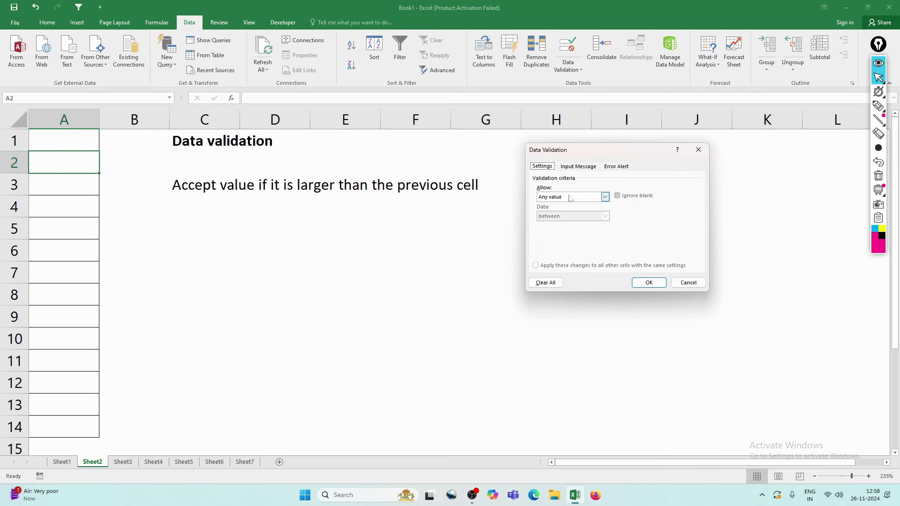
left_click(572, 198)
left_click(561, 248)
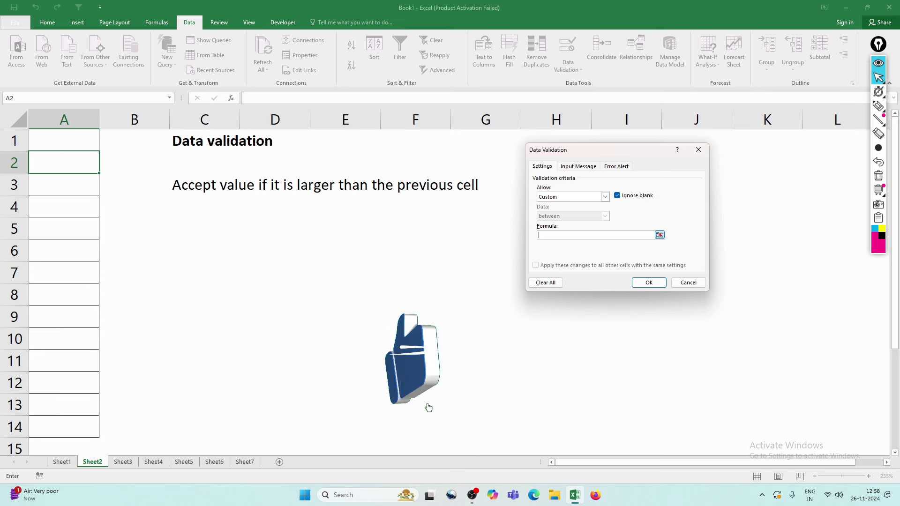
left_click(68, 161)
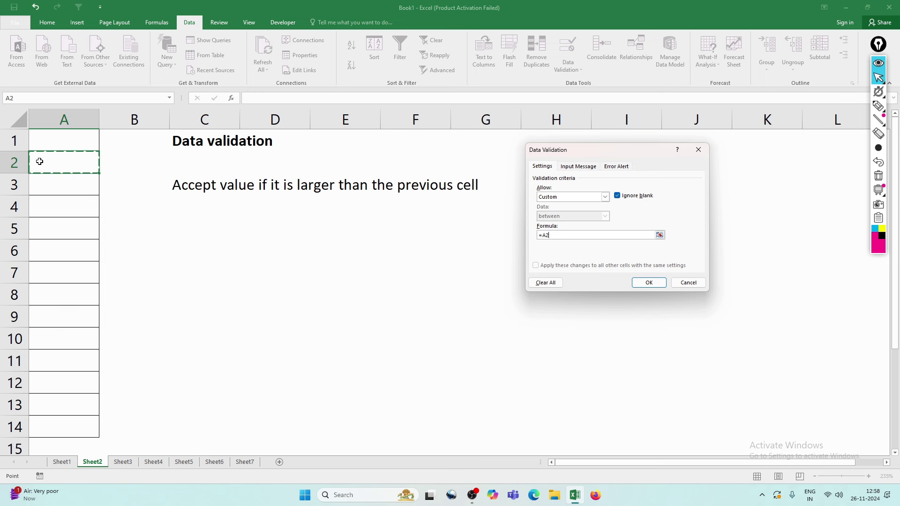
type(">")
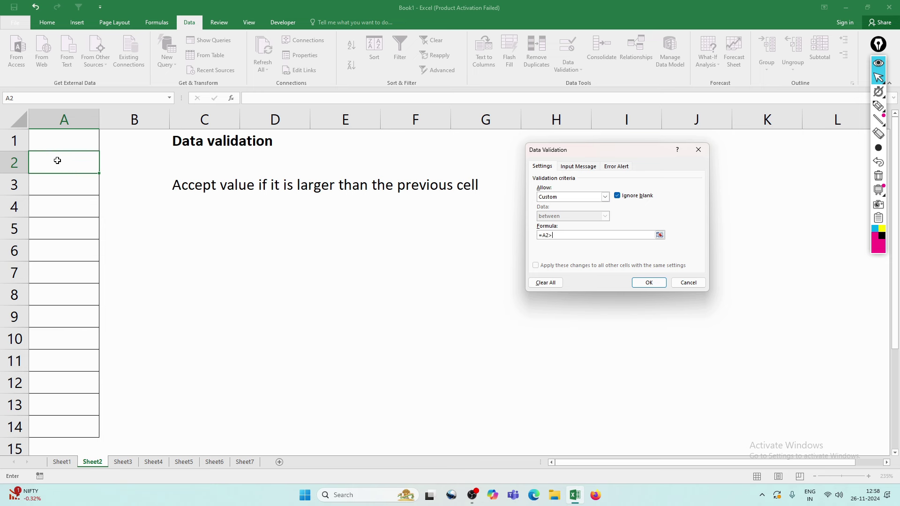
left_click(58, 140)
left_click(649, 283)
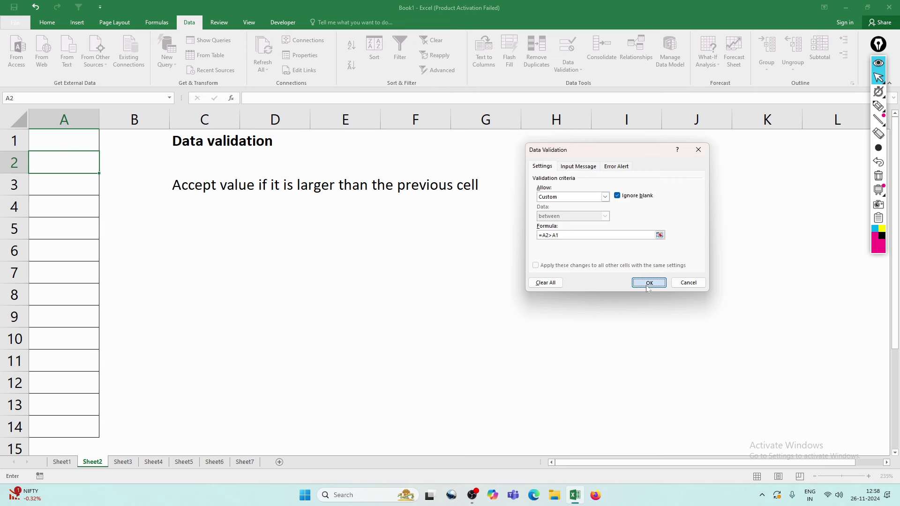
- Give A3 a Custom validation rule =A3>A2
left_click(57, 186)
left_click(568, 49)
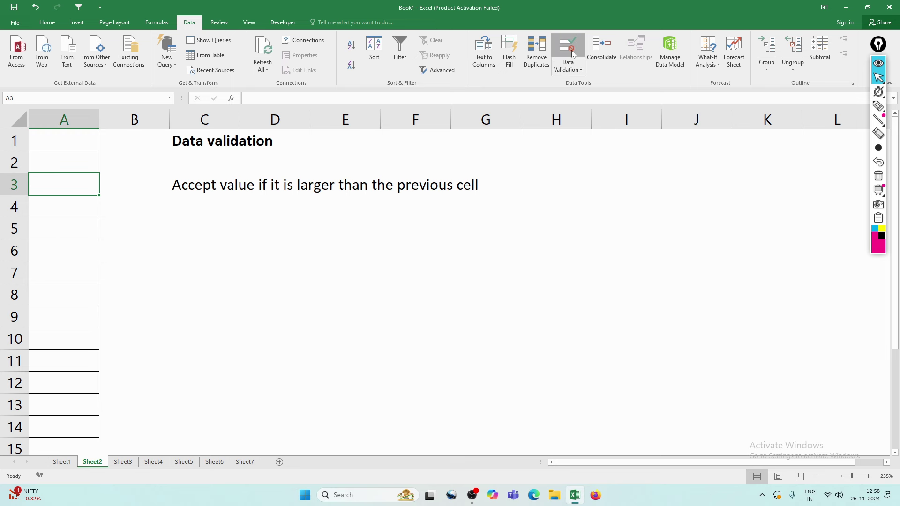
left_click(578, 198)
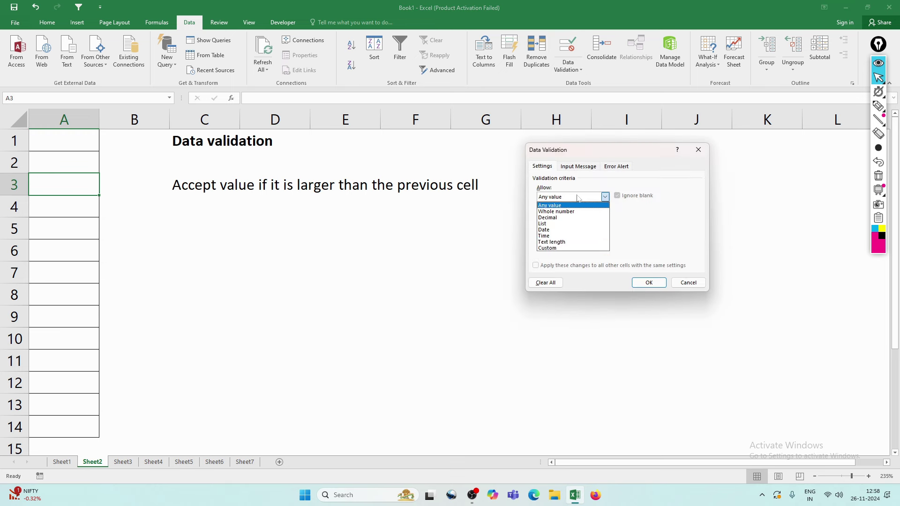
left_click(550, 248)
left_click(46, 186)
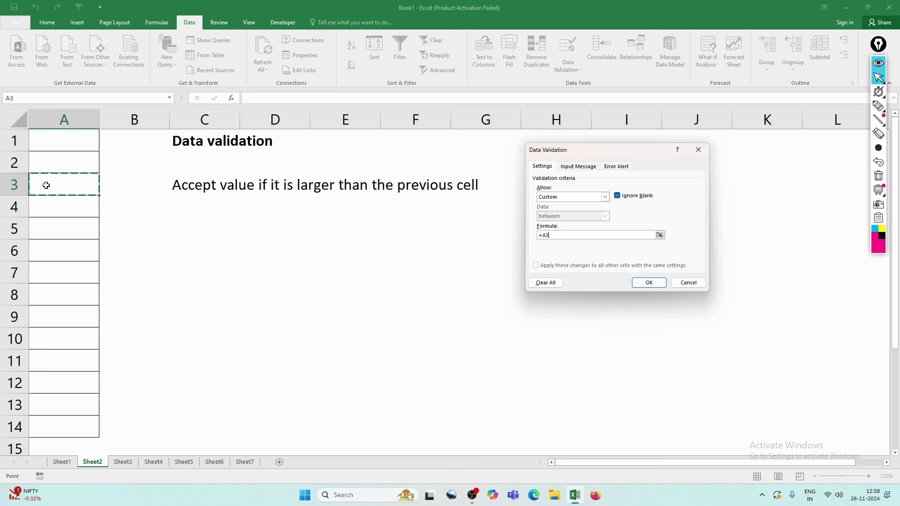
type(">")
left_click(47, 163)
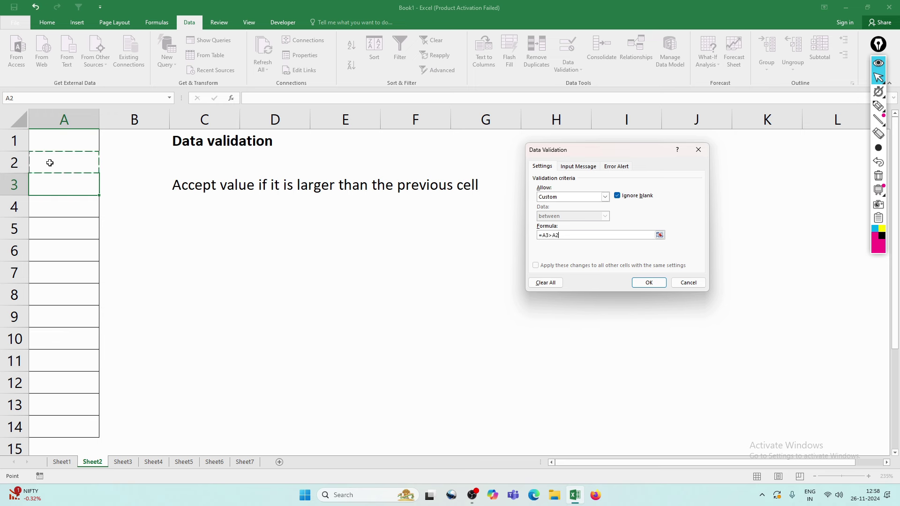
left_click(647, 282)
- Enter 11 in A1 and 15 in A2
left_click(420, 265)
left_click(74, 147)
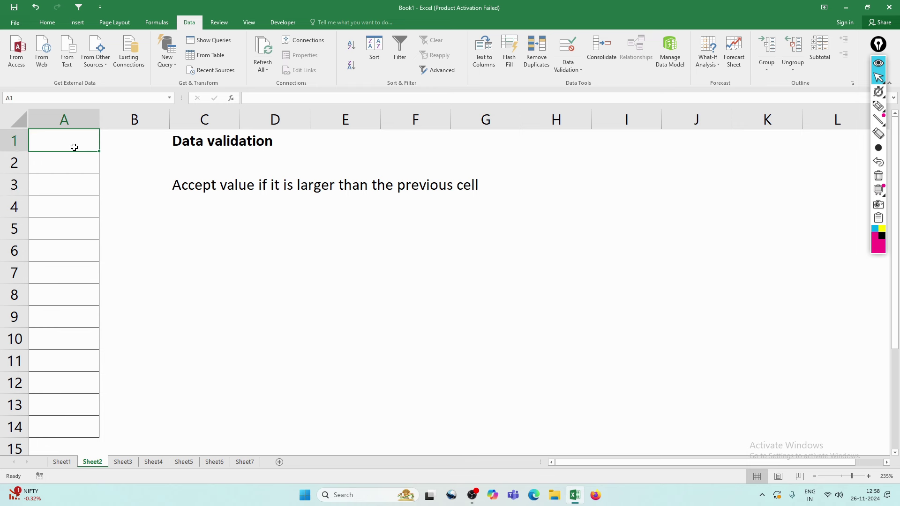
type("11")
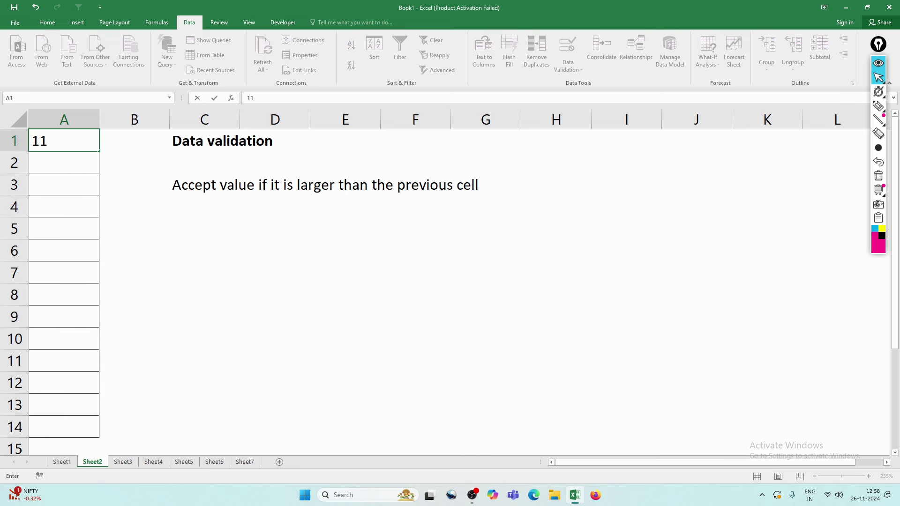
key("Return")
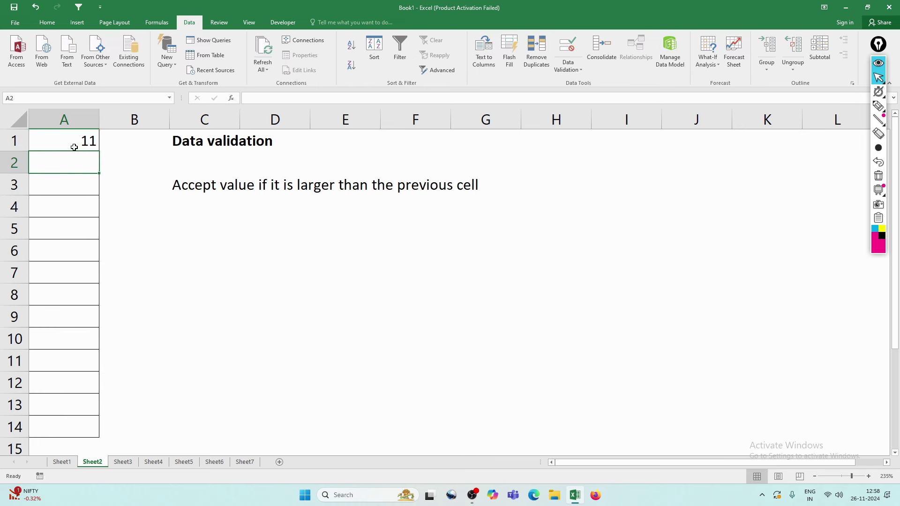
type("15")
key("Return")
- Try 9 in A2, cancel the rejection so 15 remains, then switch to Sheet3
left_click(76, 161)
type("9")
key("Return")
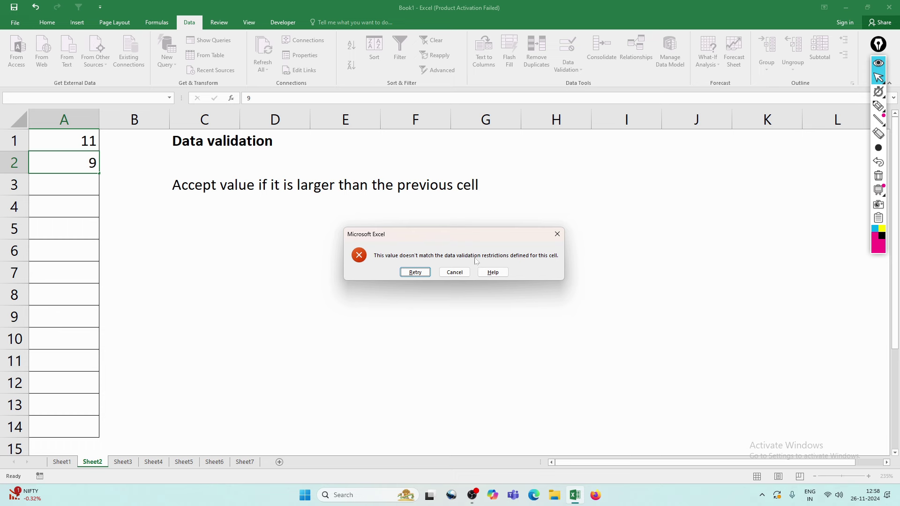
left_click(445, 273)
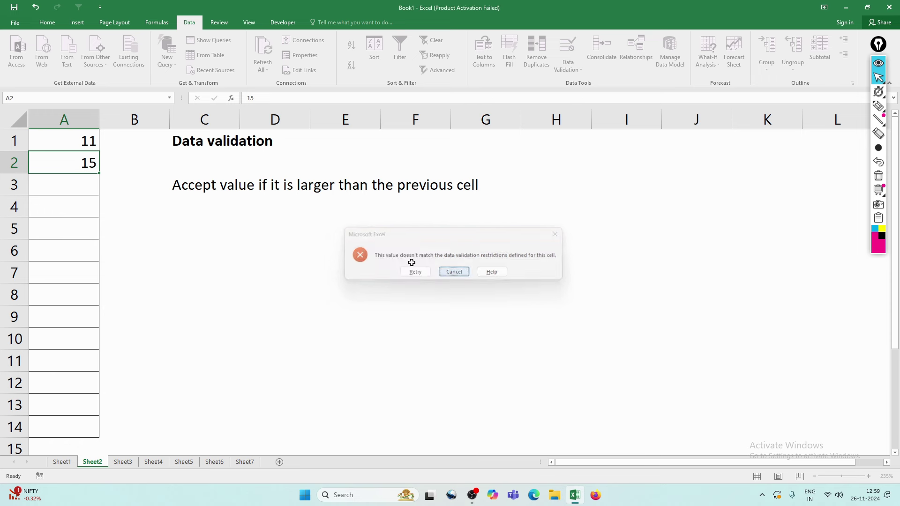
left_click(72, 146)
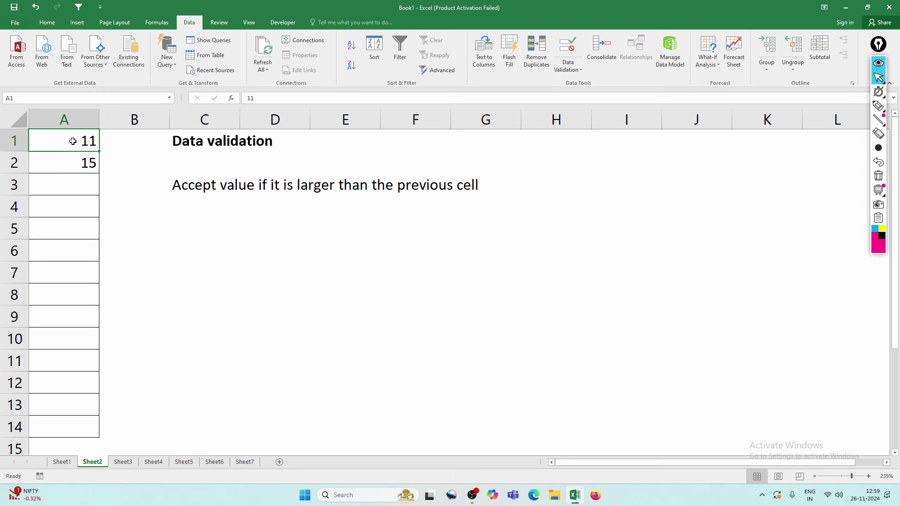
left_click(74, 165)
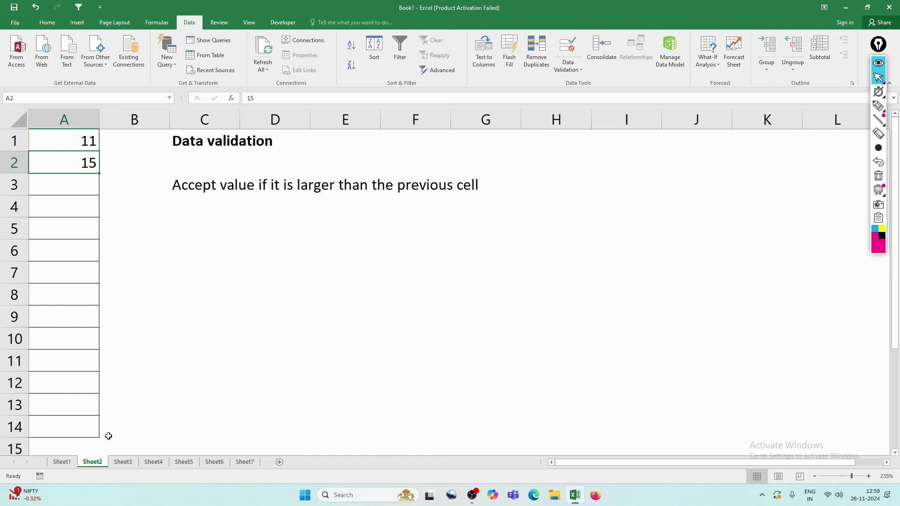
left_click(118, 463)
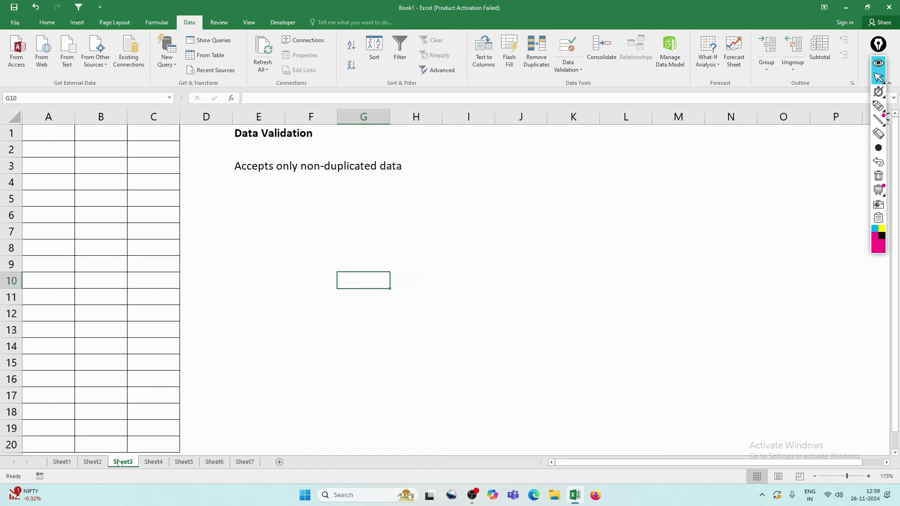
- Select the bordered grid A1:C19 on Sheet3
left_click(283, 330)
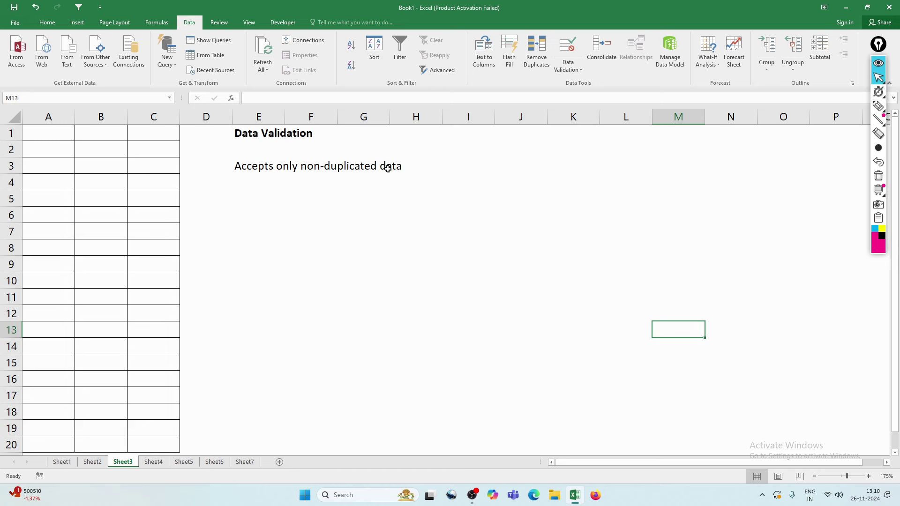
left_click(325, 214)
mouse_move(36, 137)
left_mouse_down()
mouse_move(44, 163)
mouse_move(48, 136)
left_mouse_up()
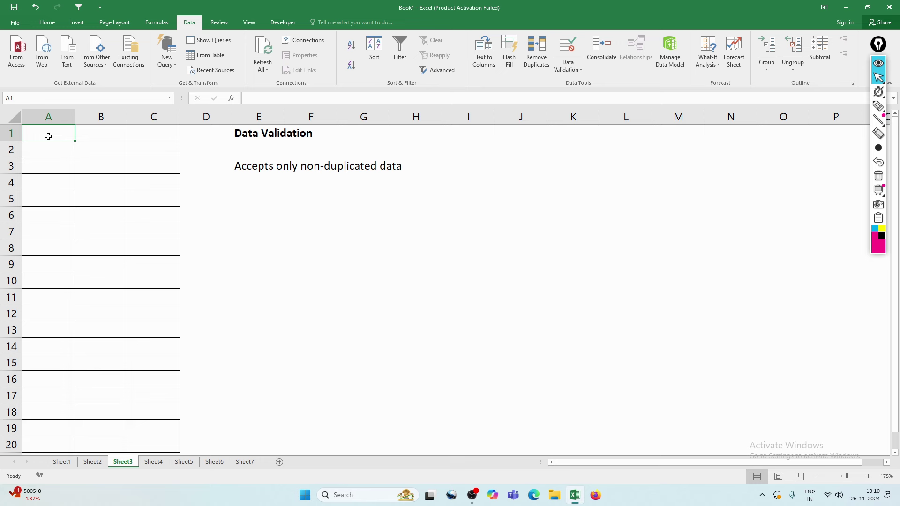
left_click_drag(48, 137, 154, 433)
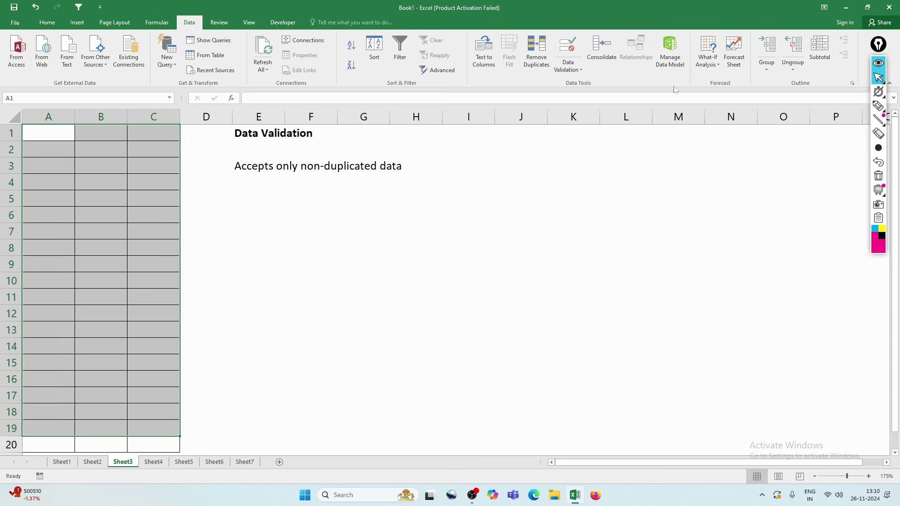
- Apply a Custom validation rule =COUNTIF($A$1:$C$19,A1)=1 to A1:C19
left_click(568, 56)
left_click(579, 197)
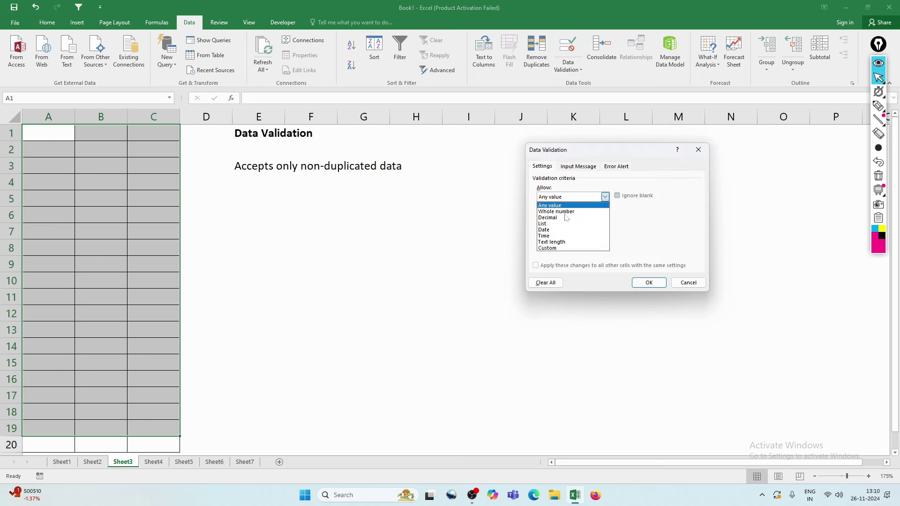
left_click(568, 249)
type("=")
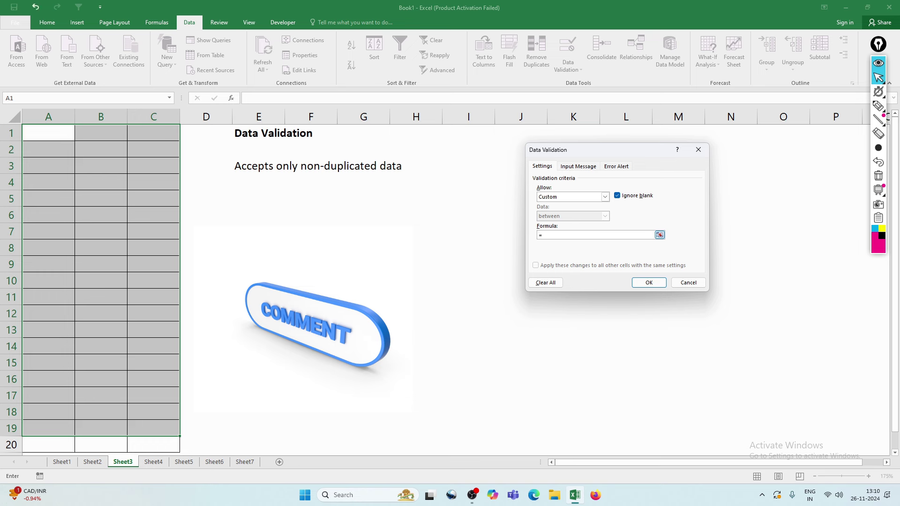
type("COUNTIF(")
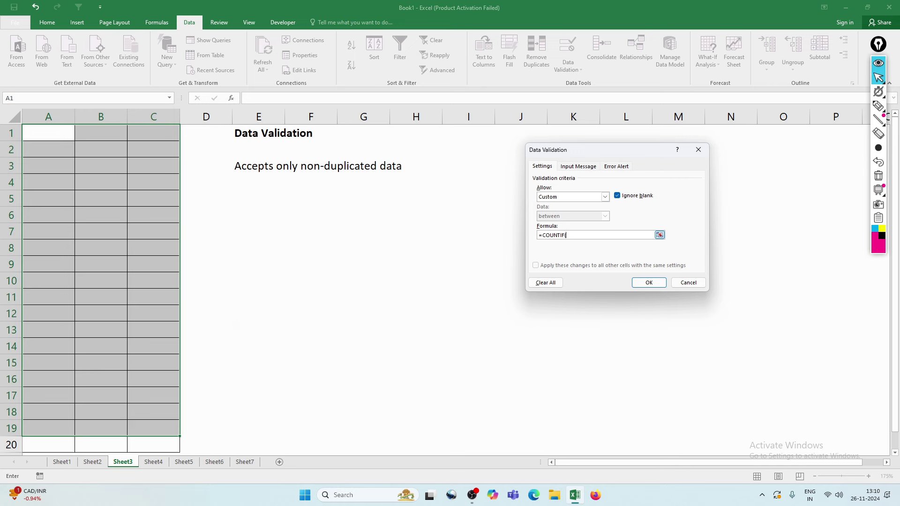
left_click_drag(53, 136, 153, 426)
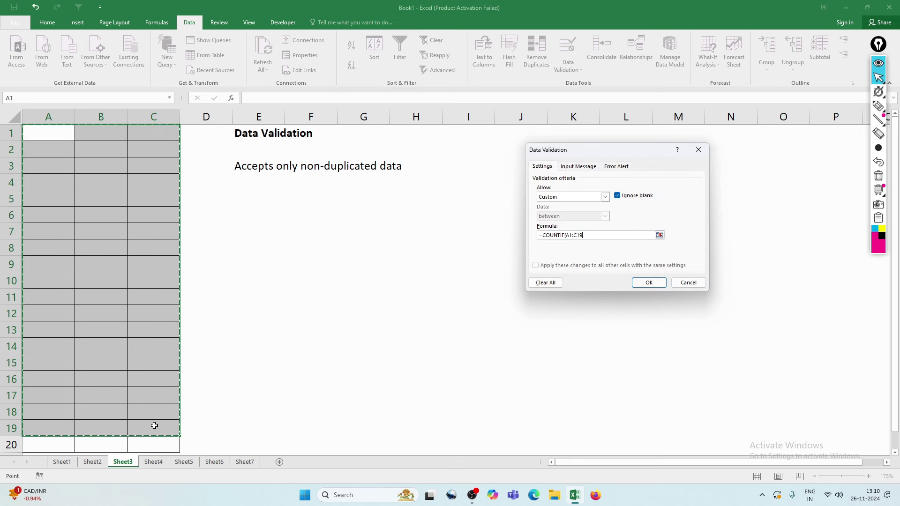
key("F4")
type("$C$19,")
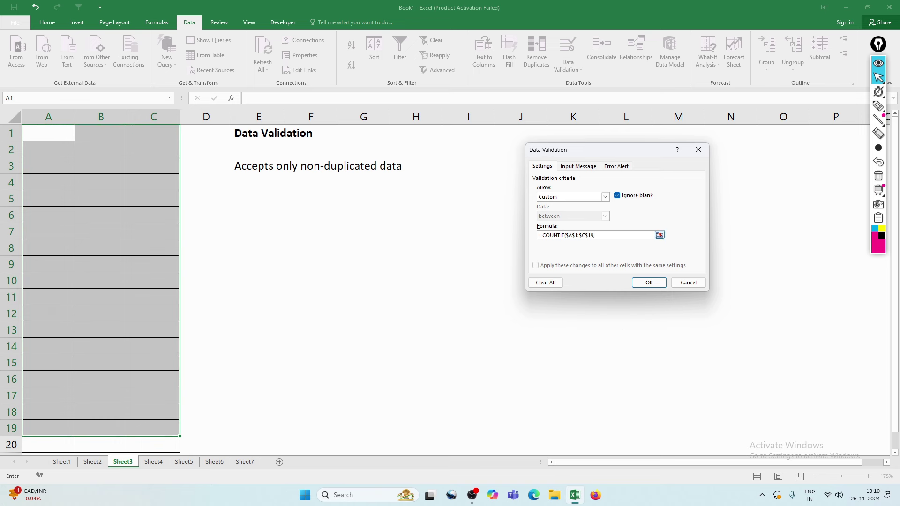
left_click(61, 129)
type(")=1")
left_click(655, 284)
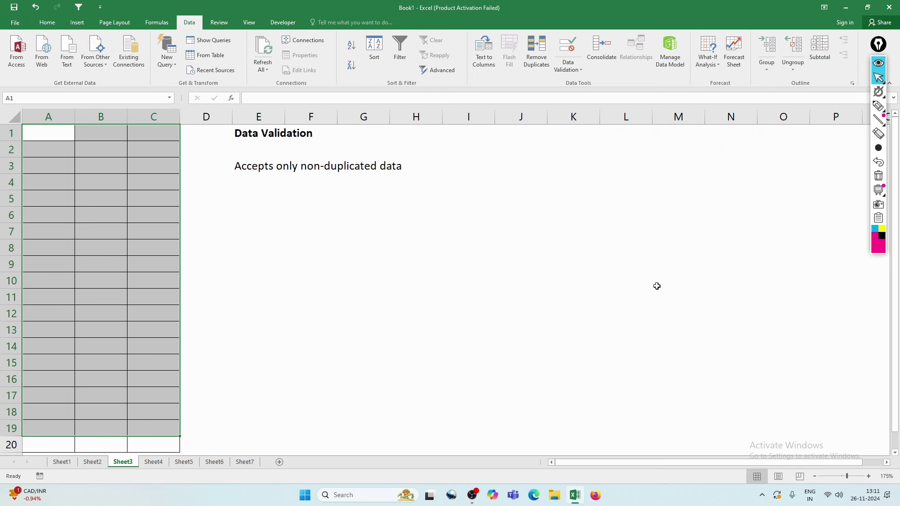
- Enter 1, 2 and 3 in Sheet3's cells A1:A3
left_click(656, 286)
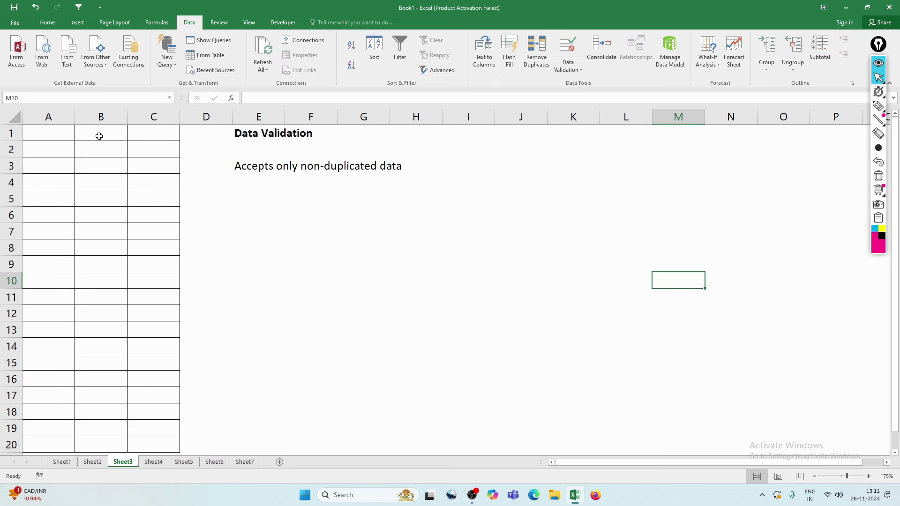
left_click(63, 134)
type("1")
key("Return")
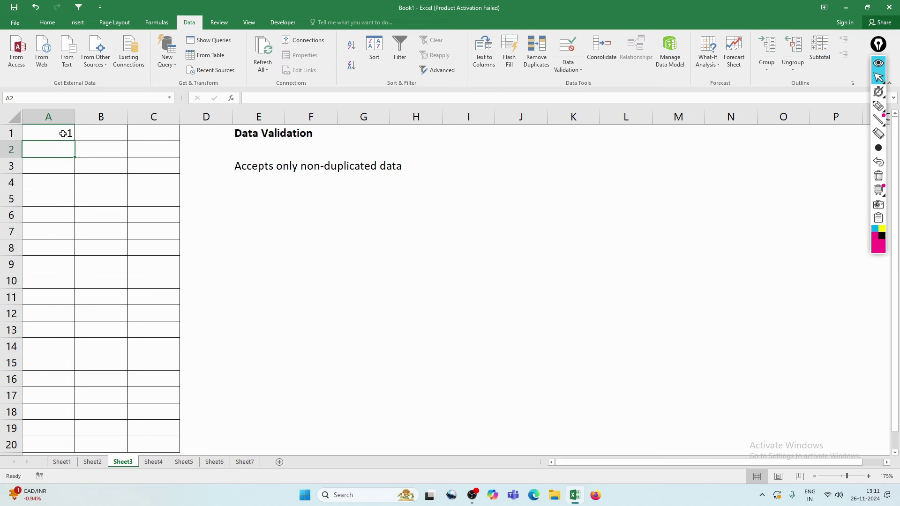
type("2")
key("Return")
type("3")
key("Return")
- Try a duplicate 3 in A4, cancel the rejection, and move to Sheet4
type("3")
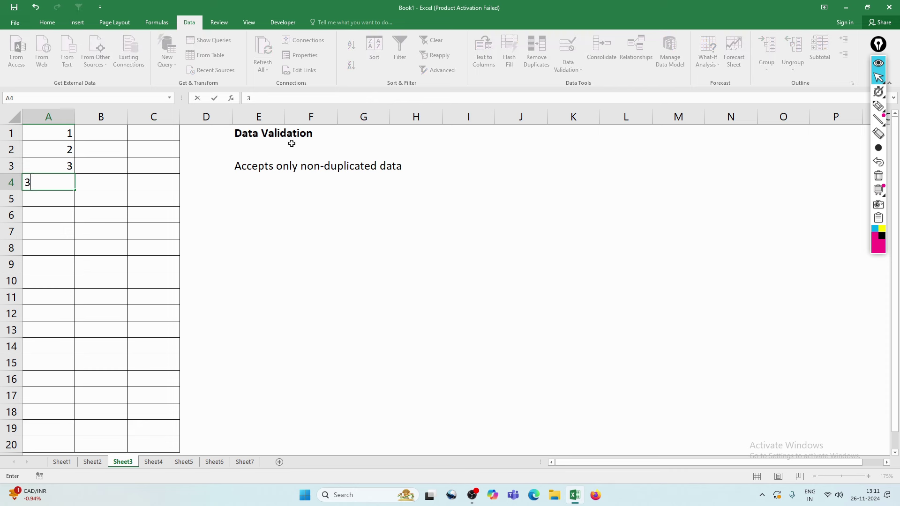
key("Return")
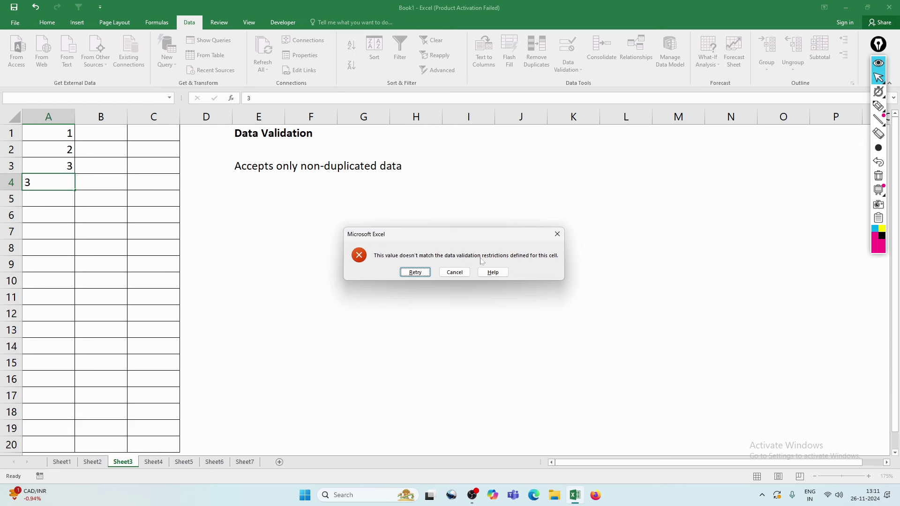
left_click(455, 272)
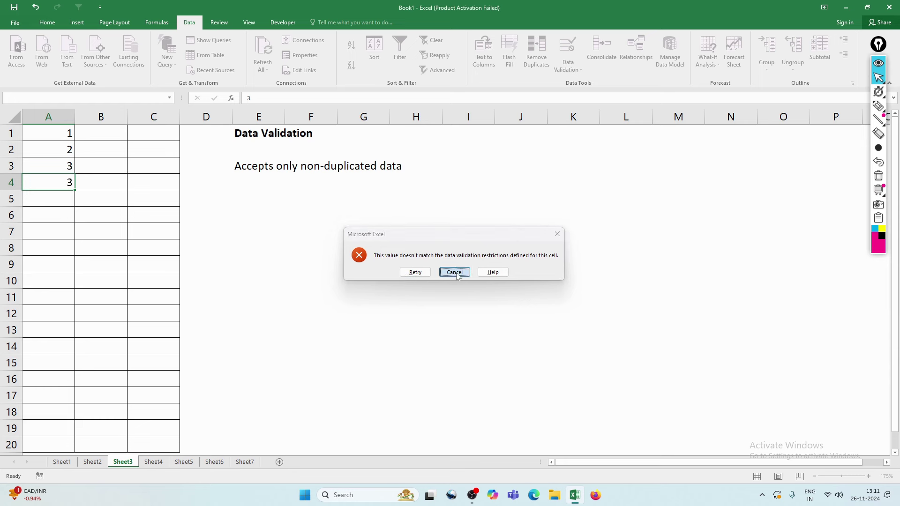
left_click_drag(67, 126, 74, 183)
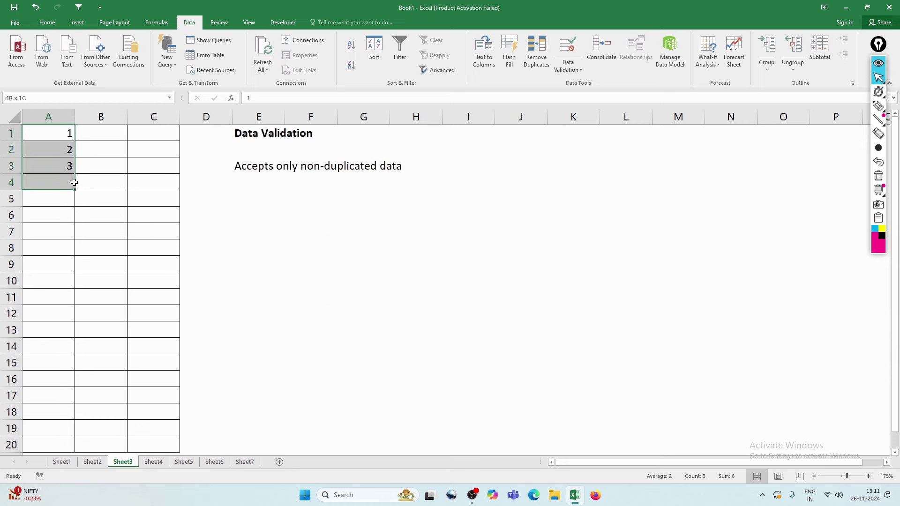
left_click(137, 179)
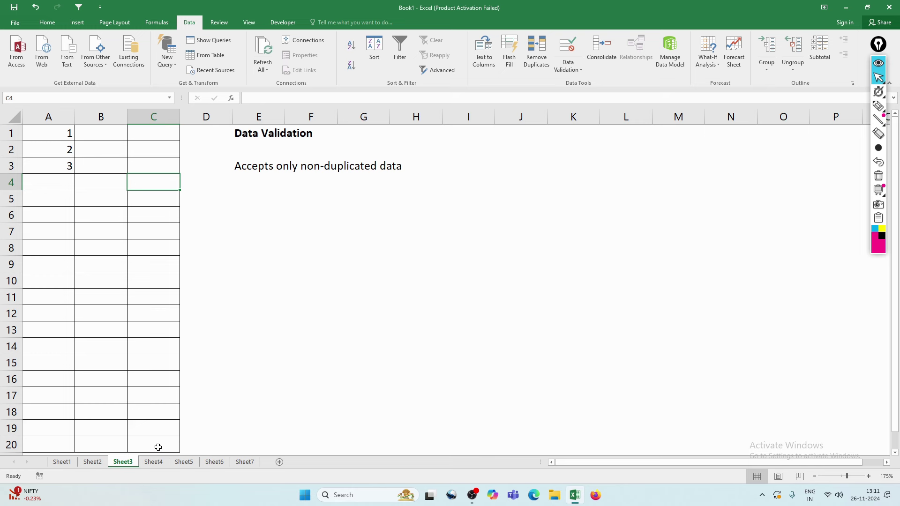
left_click(153, 462)
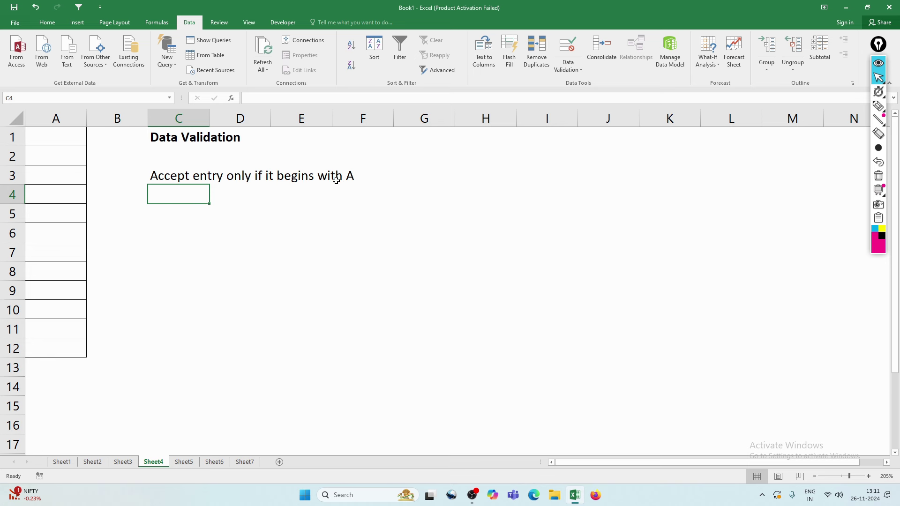
- Select the entry range A1:A12 on Sheet4
left_click(187, 229)
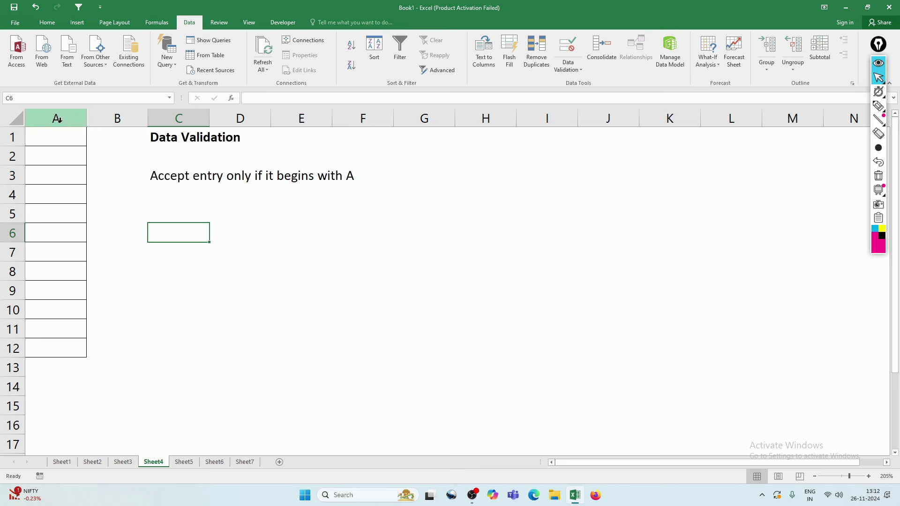
left_click_drag(52, 139, 52, 159)
left_click(51, 140)
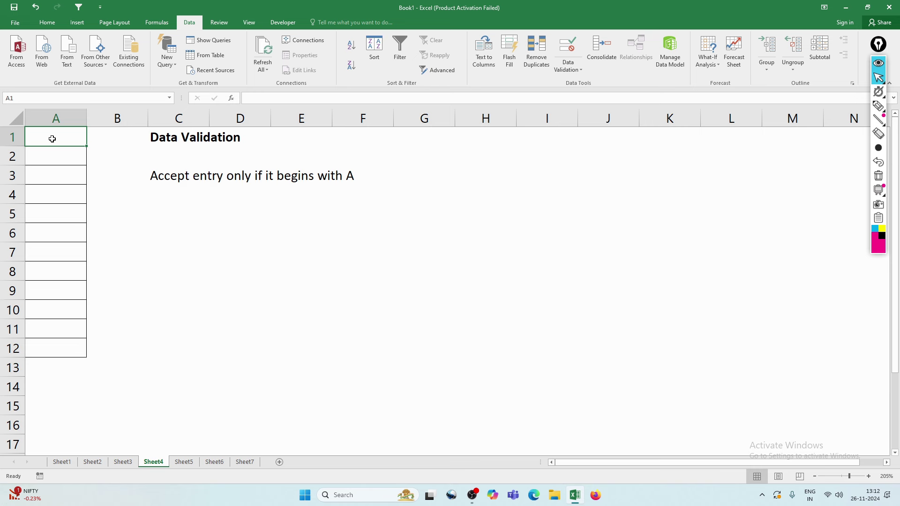
mouse_move(52, 139)
left_mouse_down()
mouse_move(36, 328)
mouse_move(47, 127)
mouse_move(52, 345)
left_mouse_up()
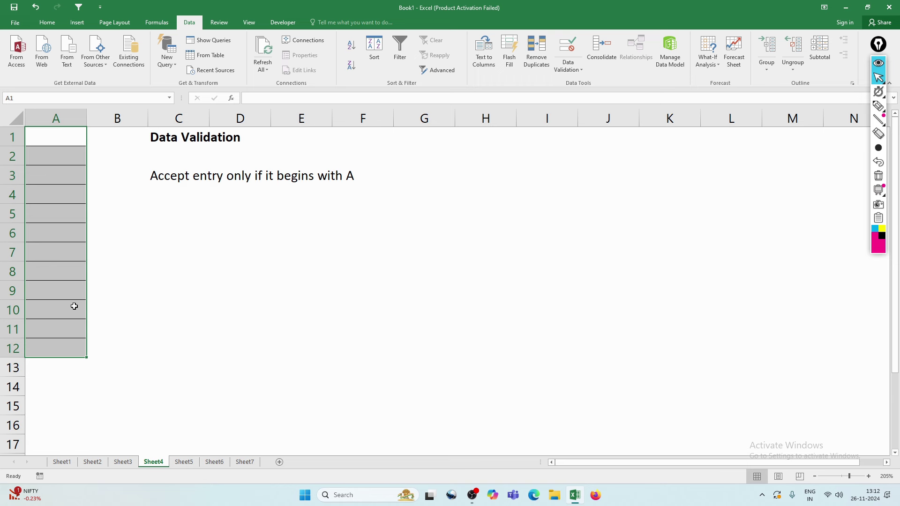
- Give A1:A12 a Custom validation rule =left(A1)="A" and apply it
left_click(568, 45)
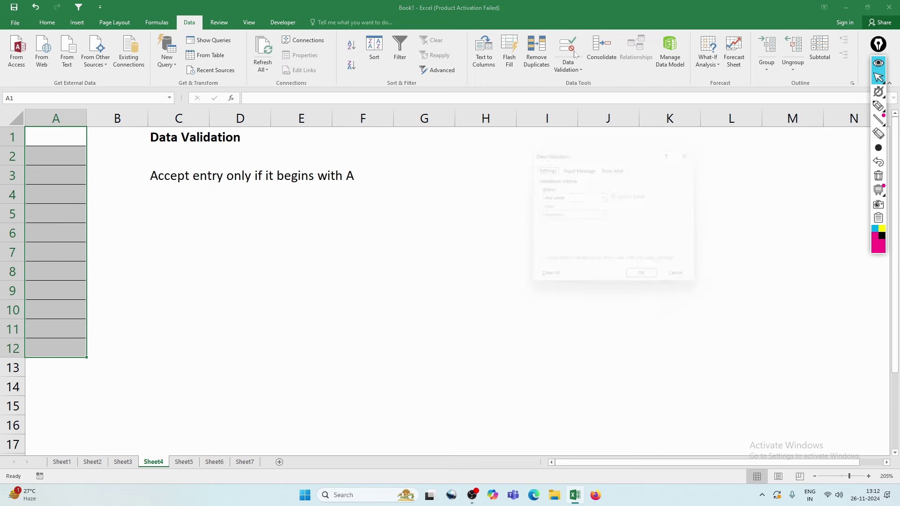
left_click(568, 197)
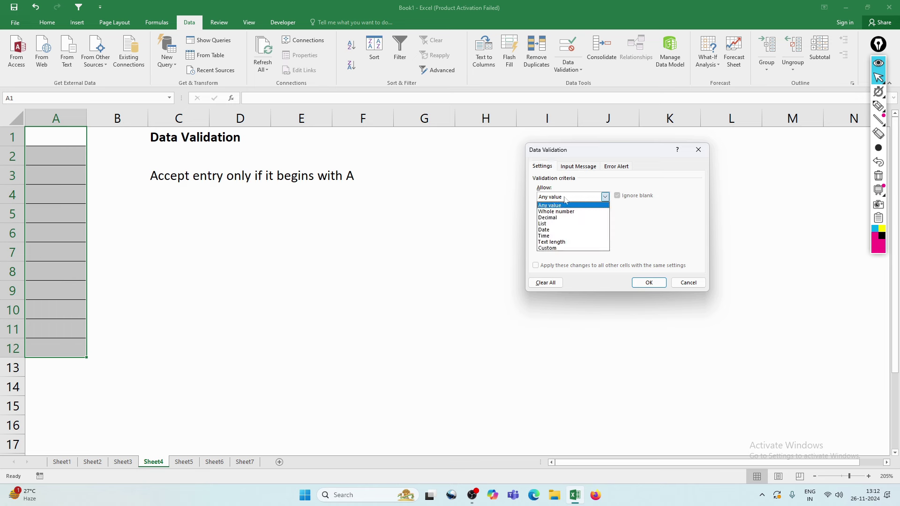
left_click(551, 248)
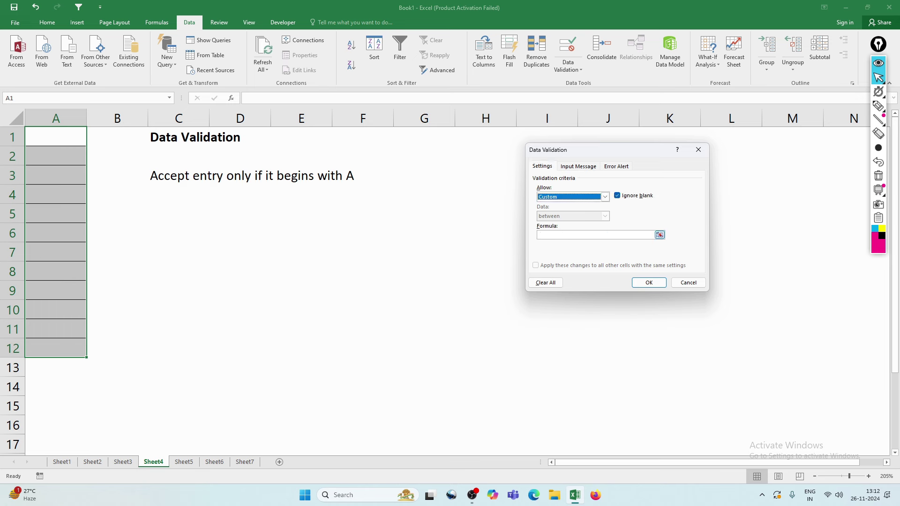
left_click(595, 234)
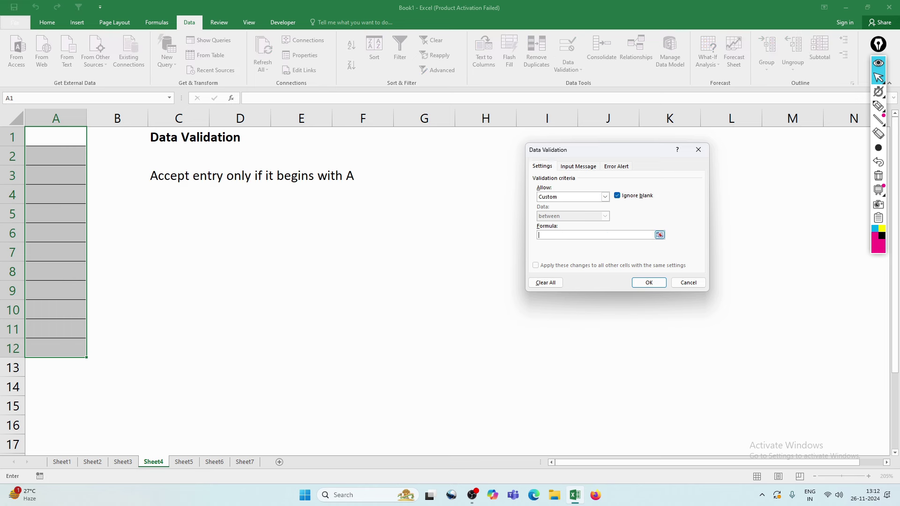
type("=LE")
key("BackSpace")
type("eft(")
left_click(62, 136)
type(")=\"A")
left_click(649, 284)
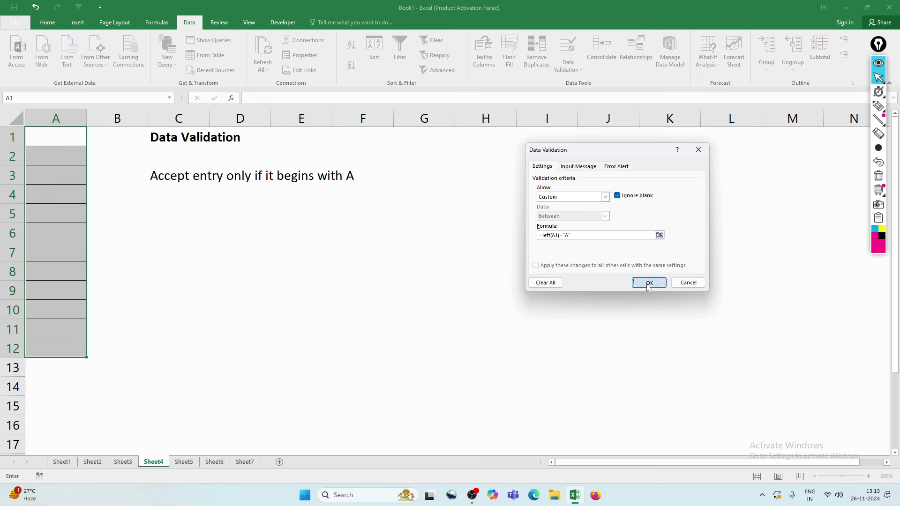
left_click(53, 144)
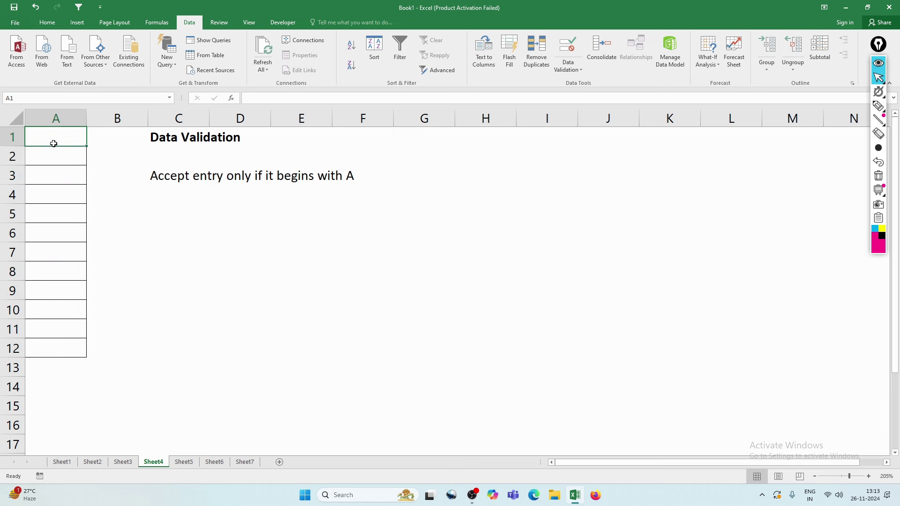
- Test A1: a name not starting with A is rejected, one starting with a accepted; go to Sheet5
type("ra")
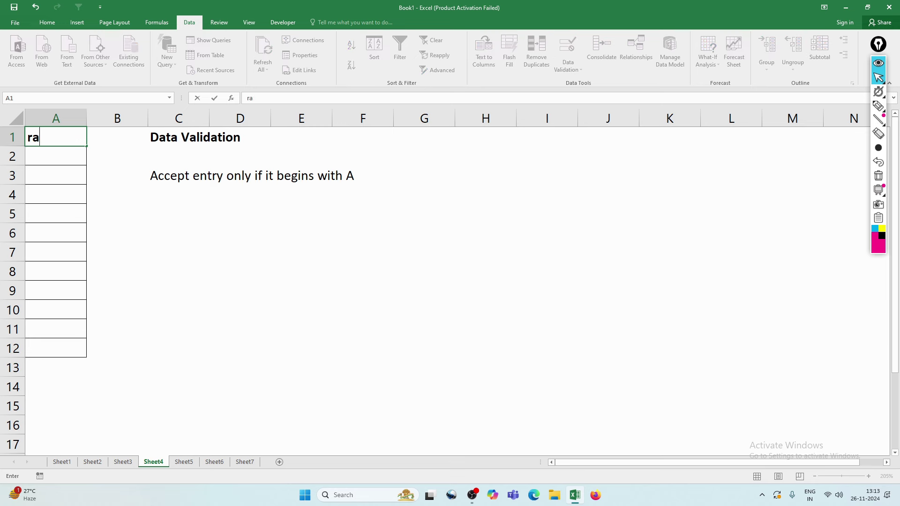
type("m")
key("Return")
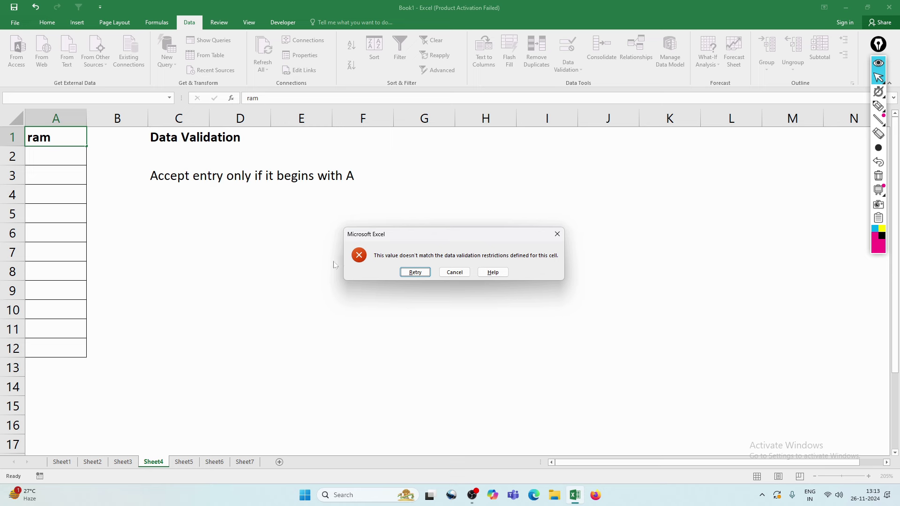
left_click(454, 272)
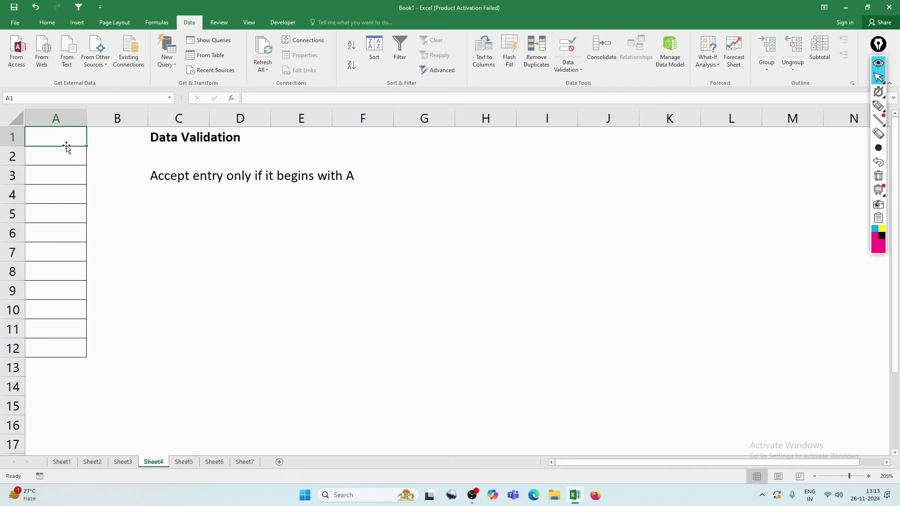
type("ashish")
key("Return")
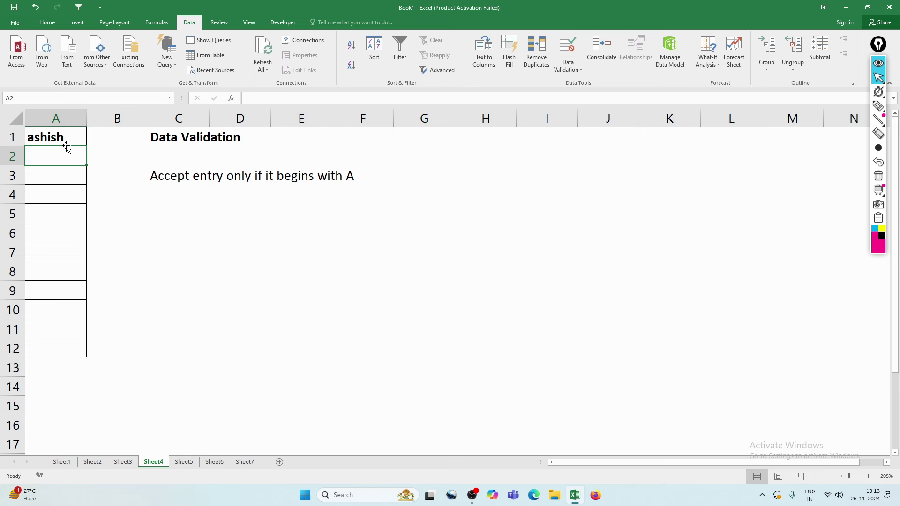
left_click(184, 463)
- Select the entry range A1:A14 on Sheet5
left_click(183, 270)
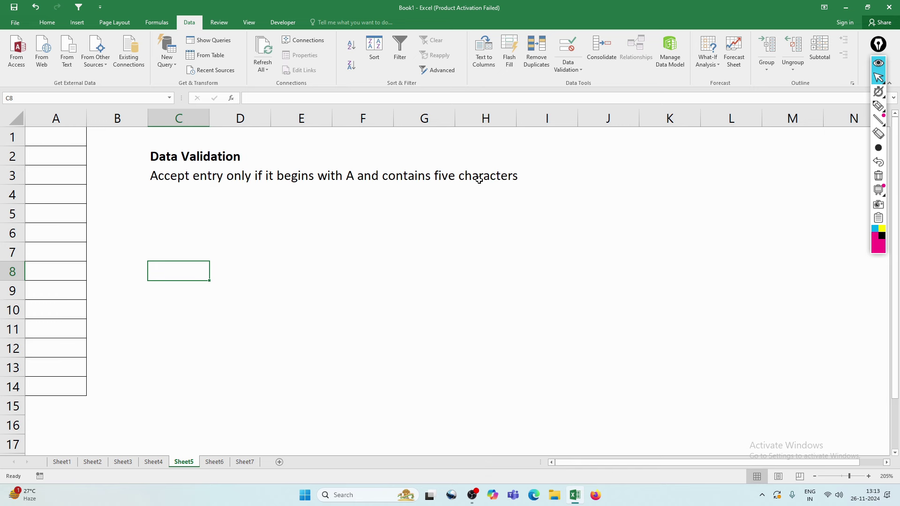
left_click(504, 179)
left_click(72, 138)
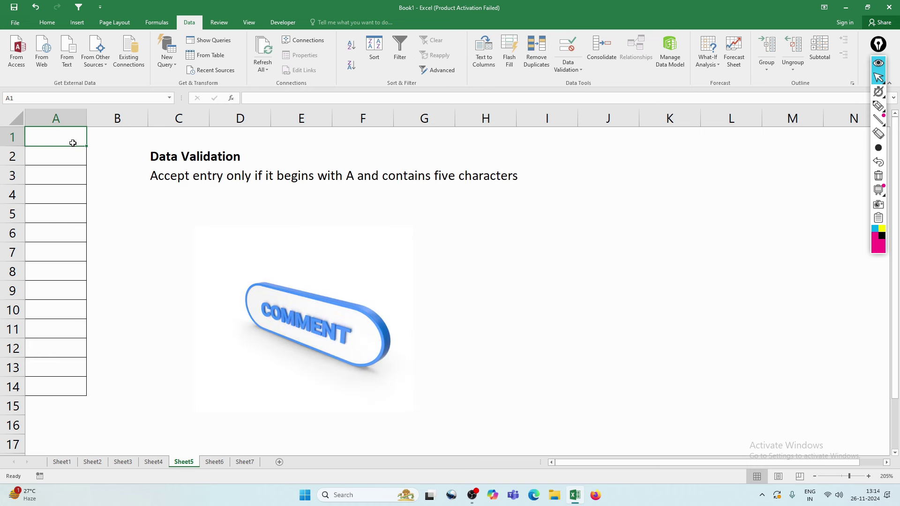
mouse_move(73, 143)
left_mouse_down()
mouse_move(74, 275)
mouse_move(55, 394)
left_mouse_up()
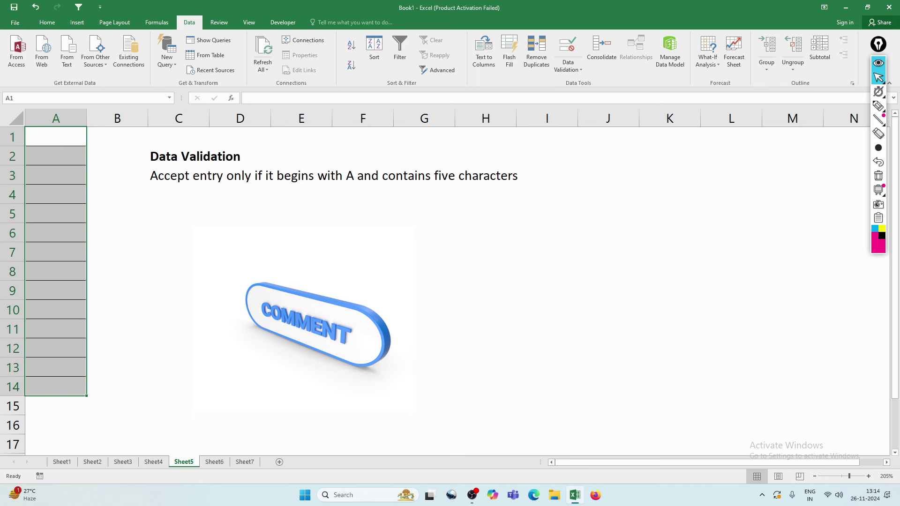
- Begin a Custom validation formula =countif($A$1:$A$14,"A????" for A1:A14
left_click(576, 52)
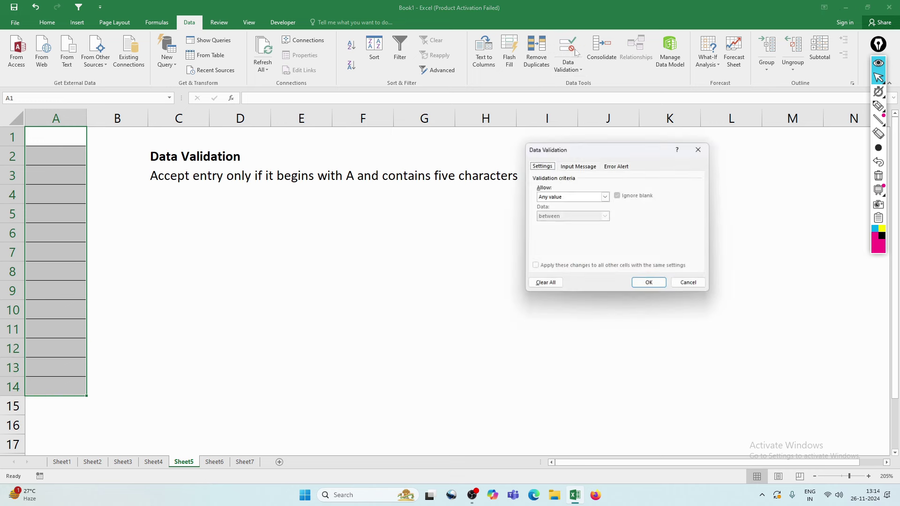
left_click(556, 198)
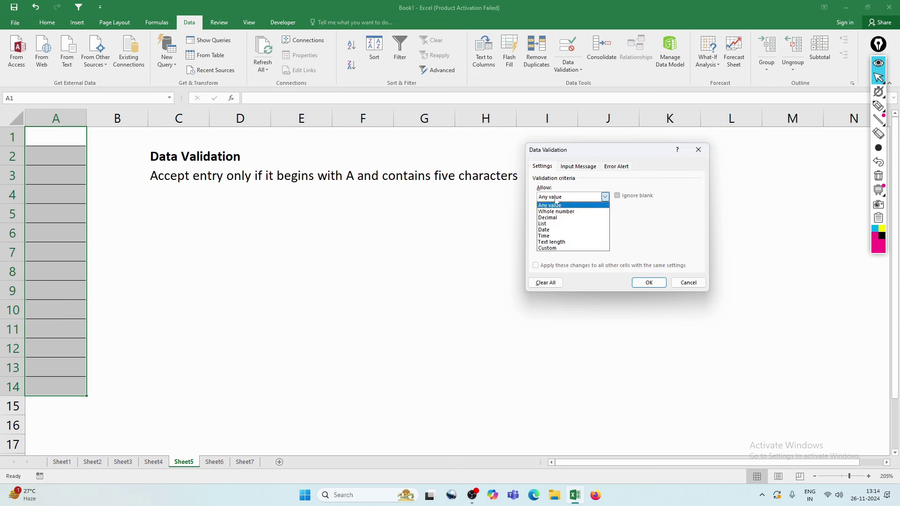
left_click(558, 248)
left_click(548, 234)
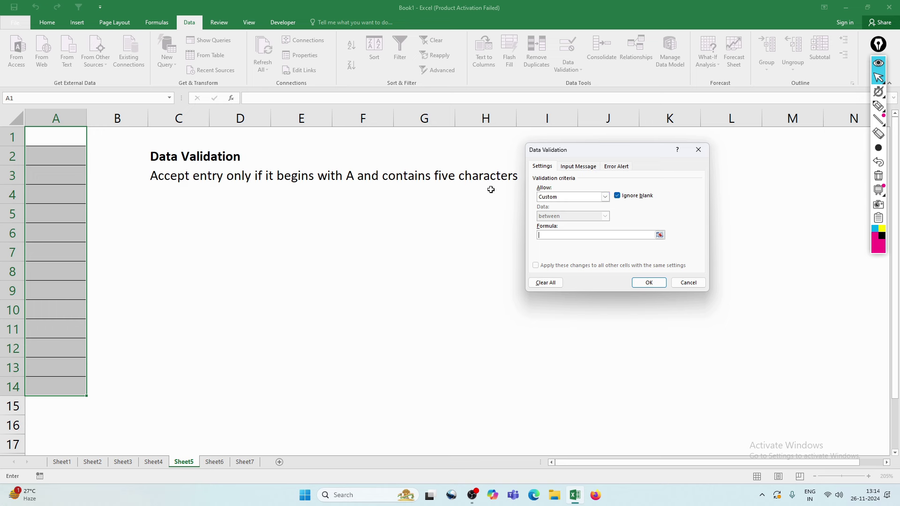
type("=")
type("countif(")
left_click_drag(45, 136, 49, 368)
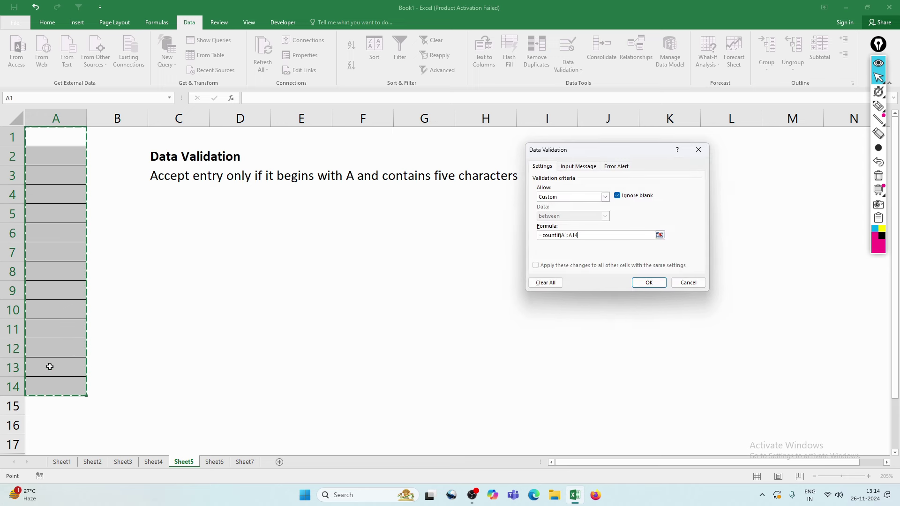
key("F4")
type("$A$14,\"A")
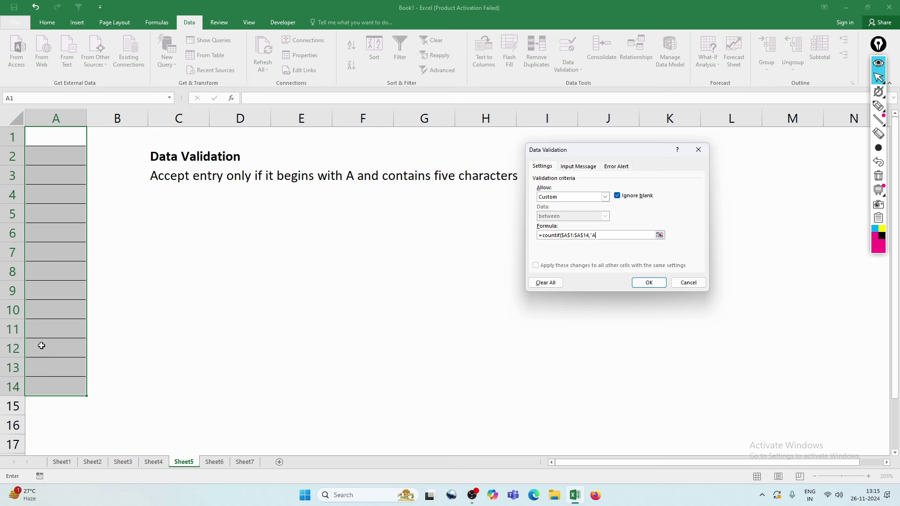
type("??")
left_click(878, 106)
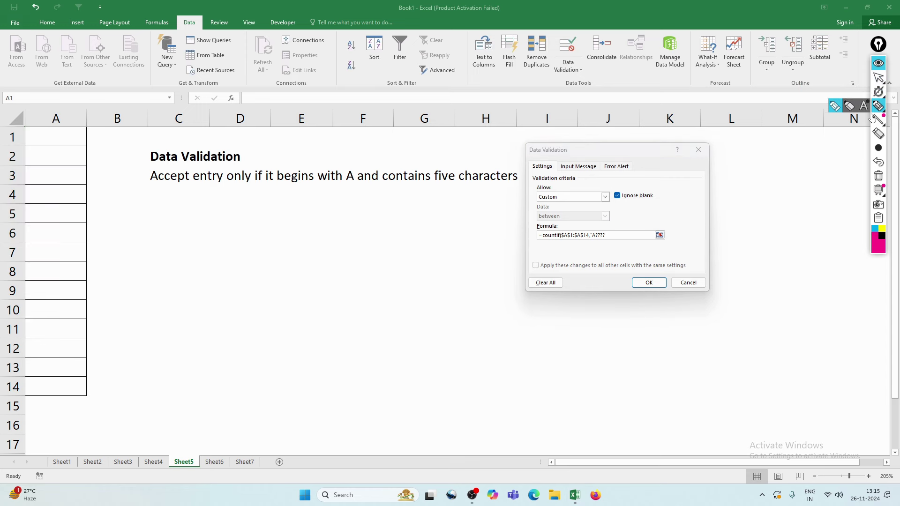
- Sketch the A???? five-character pattern on screen to explain the rule
left_click_drag(439, 206, 471, 204)
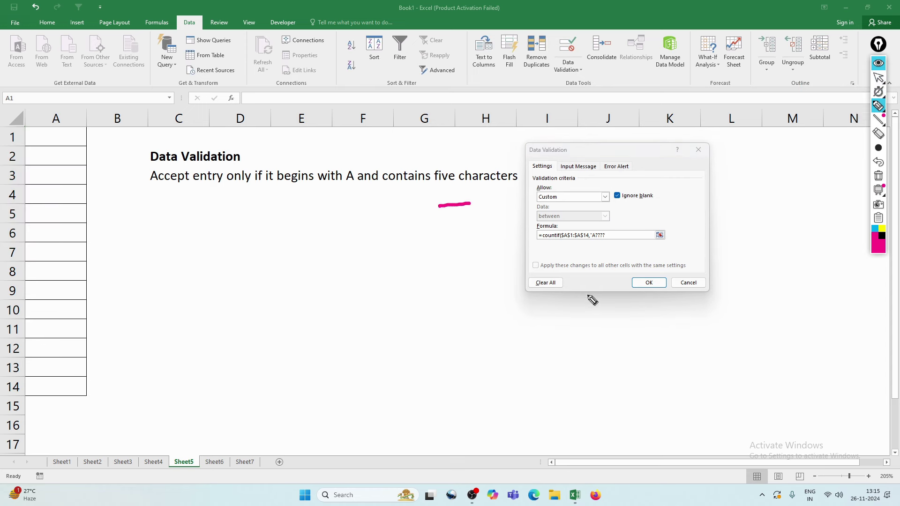
mouse_move(336, 251)
left_mouse_down()
mouse_move(361, 239)
mouse_move(363, 225)
left_mouse_up()
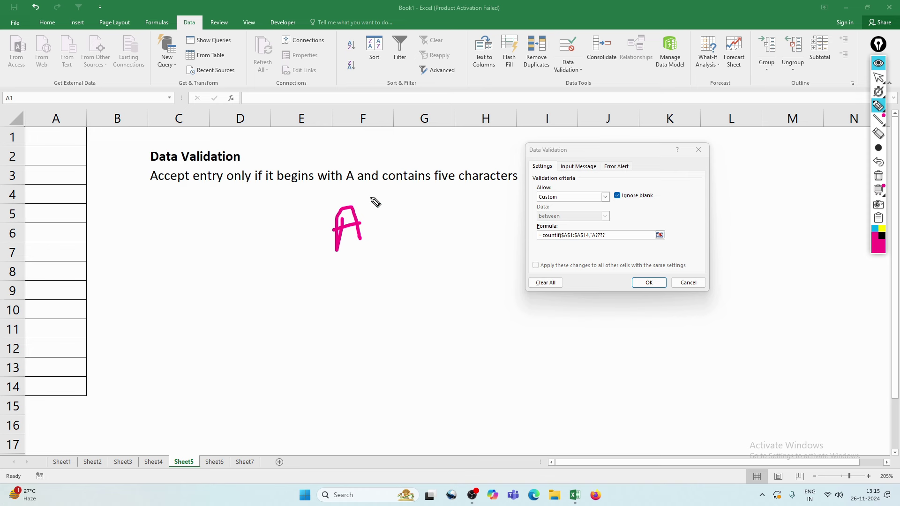
left_click_drag(369, 203, 374, 225)
left_click(378, 240)
left_click_drag(395, 190, 399, 218)
left_click(404, 242)
left_click_drag(411, 183, 417, 209)
left_click(422, 231)
left_click_drag(432, 165, 435, 196)
left_click(444, 219)
mouse_move(348, 251)
left_mouse_down()
mouse_move(332, 278)
mouse_move(374, 268)
left_mouse_up()
mouse_move(392, 234)
left_mouse_down()
mouse_move(406, 249)
mouse_move(451, 222)
left_mouse_up()
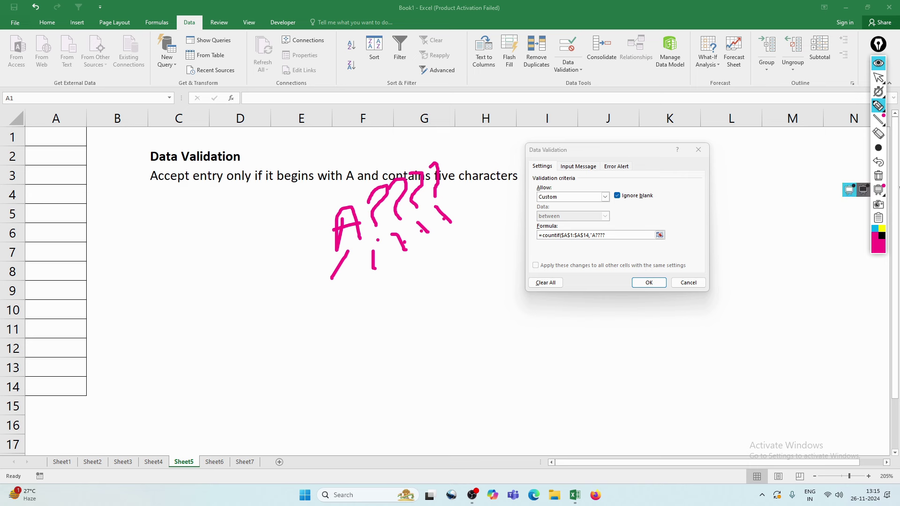
- Clear the annotations and apply =countif($A$1:$A$14,"A????")=1 to A1:A14
left_click(881, 178)
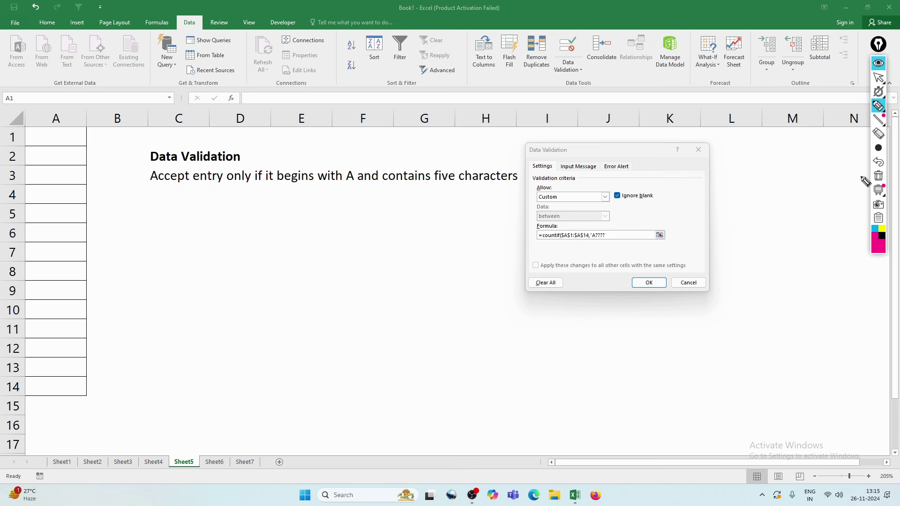
left_click(878, 78)
type(")=1")
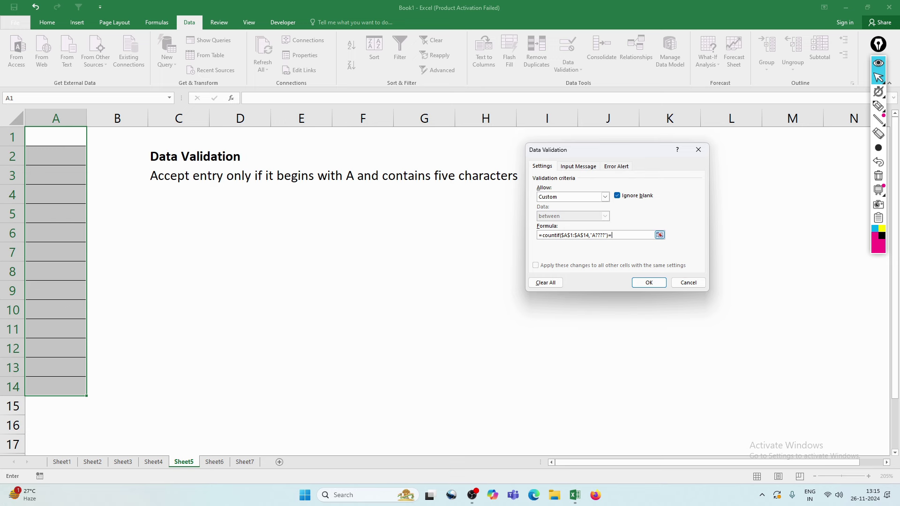
left_click(658, 283)
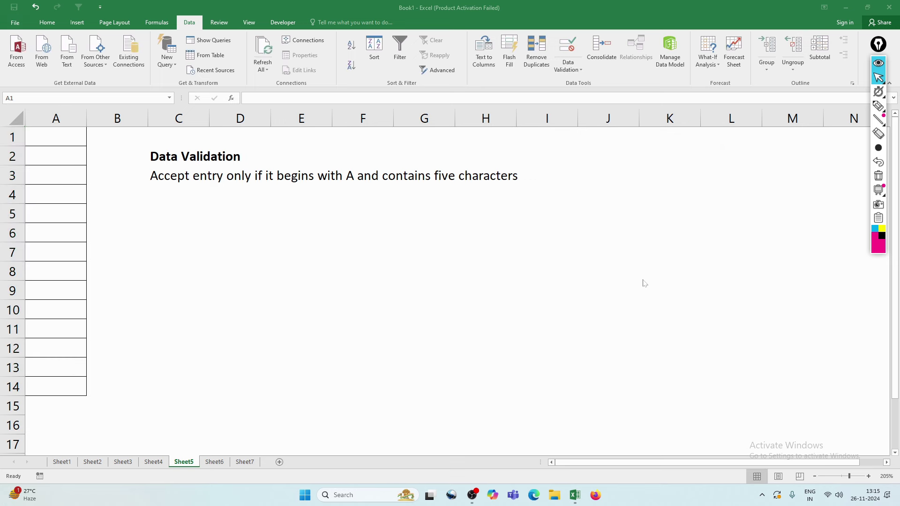
left_click(65, 133)
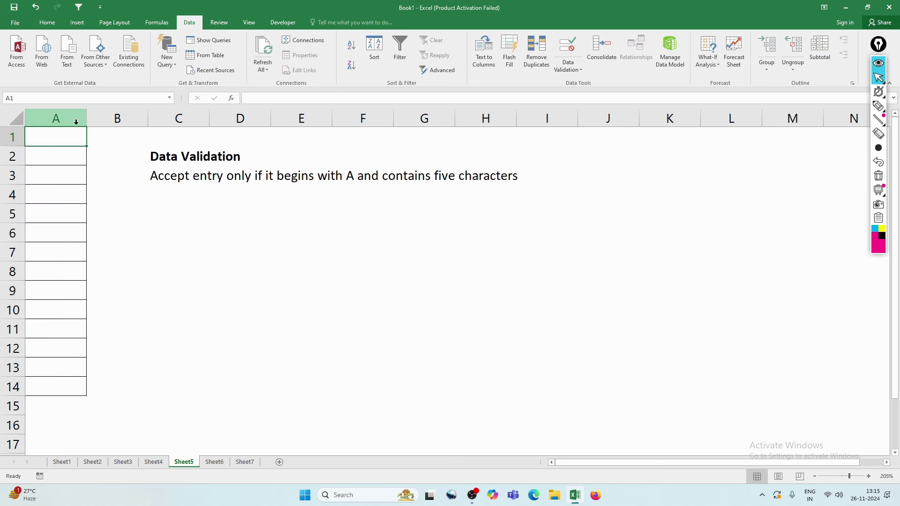
- Test the rule: babli is rejected, then alpha is accepted in A1
type("babli")
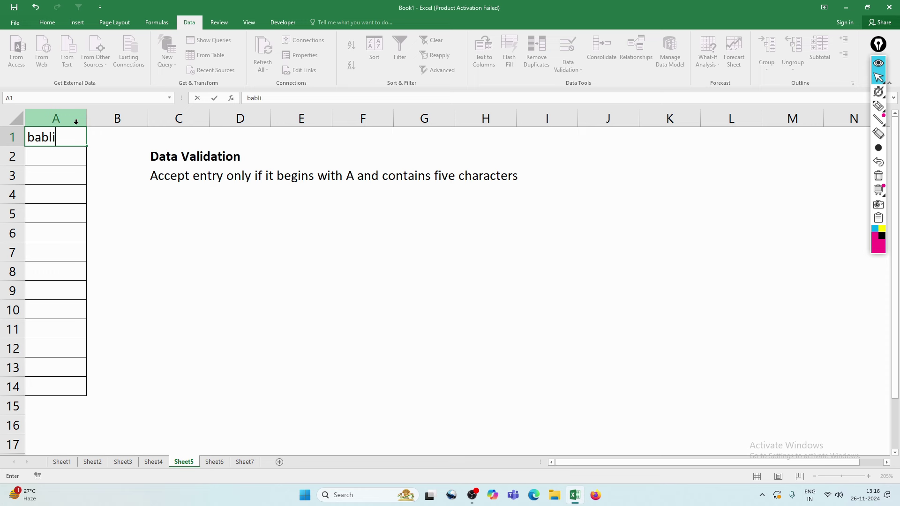
key("Return")
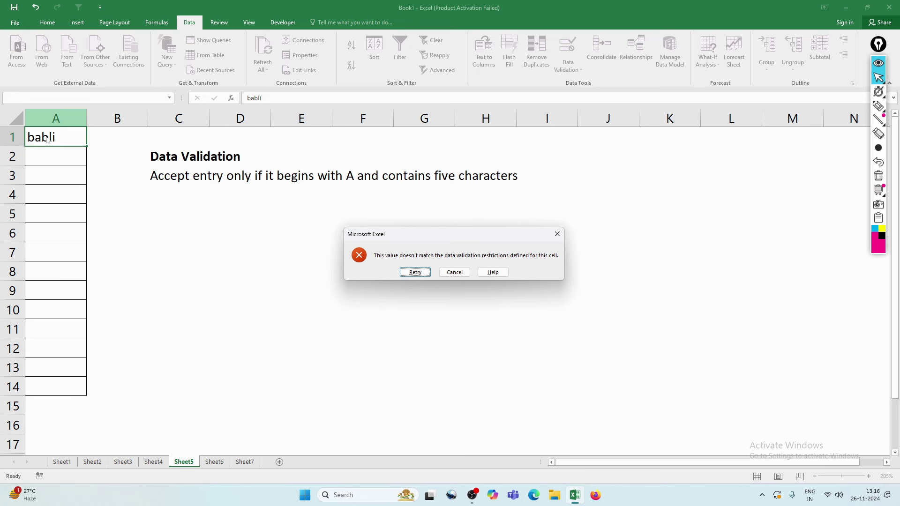
left_click(462, 277)
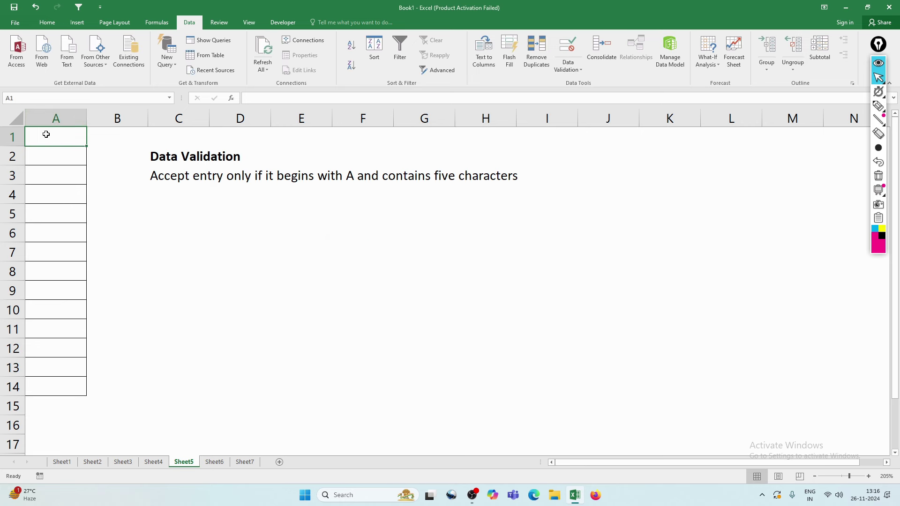
type("alpha")
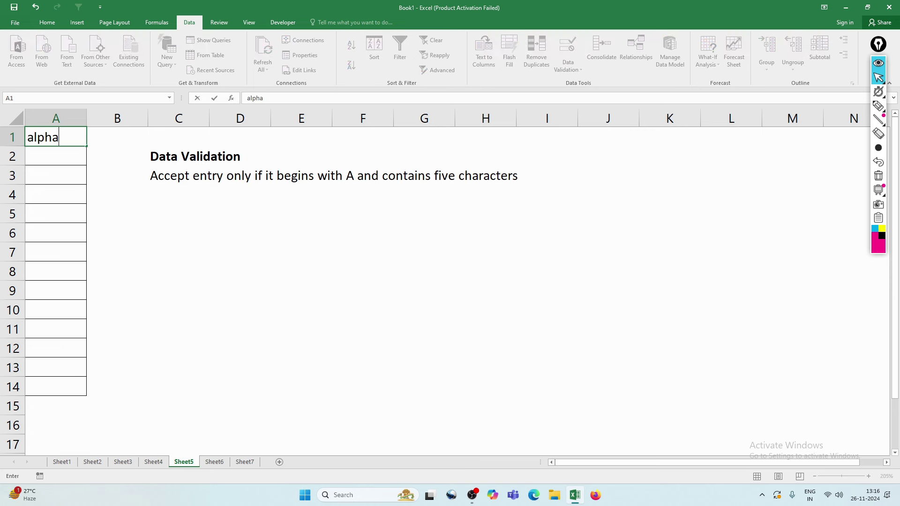
key("Return")
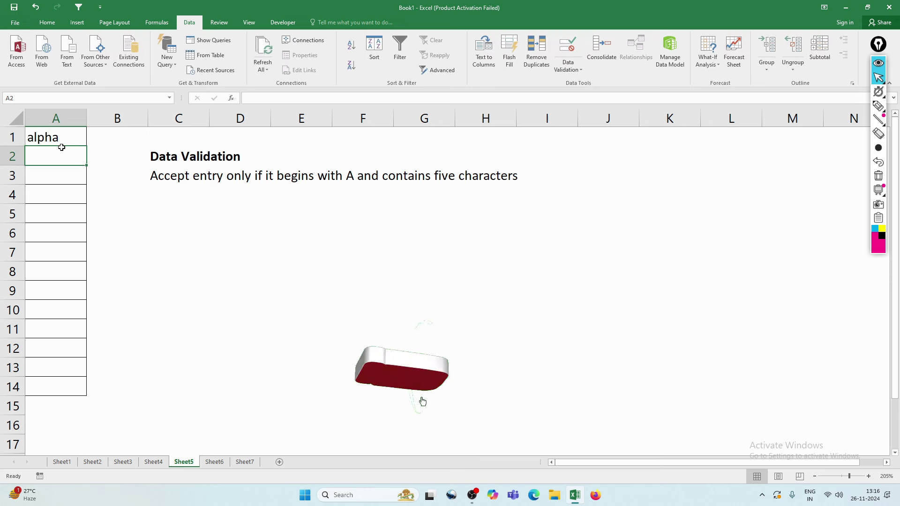
- Enter abcd in A2, then move to Sheet6
type("abcde")
key("BackSpace")
key("Return")
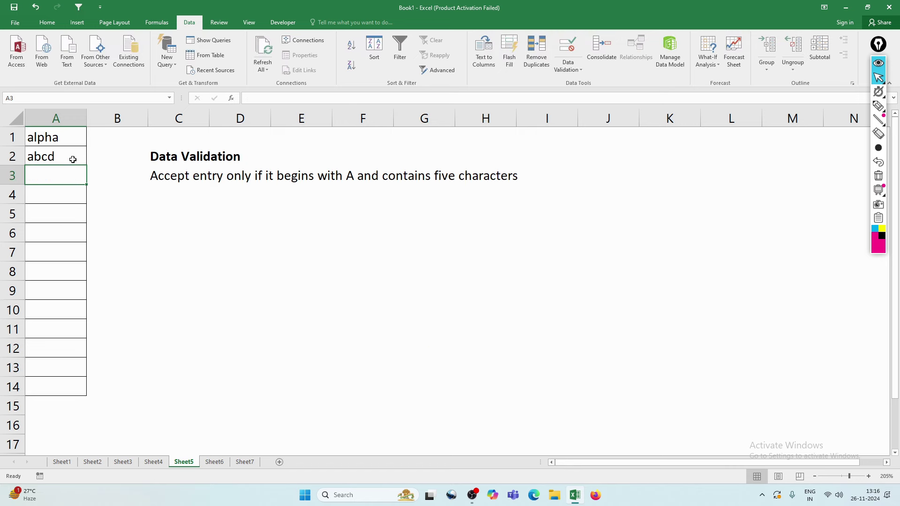
left_click(77, 142)
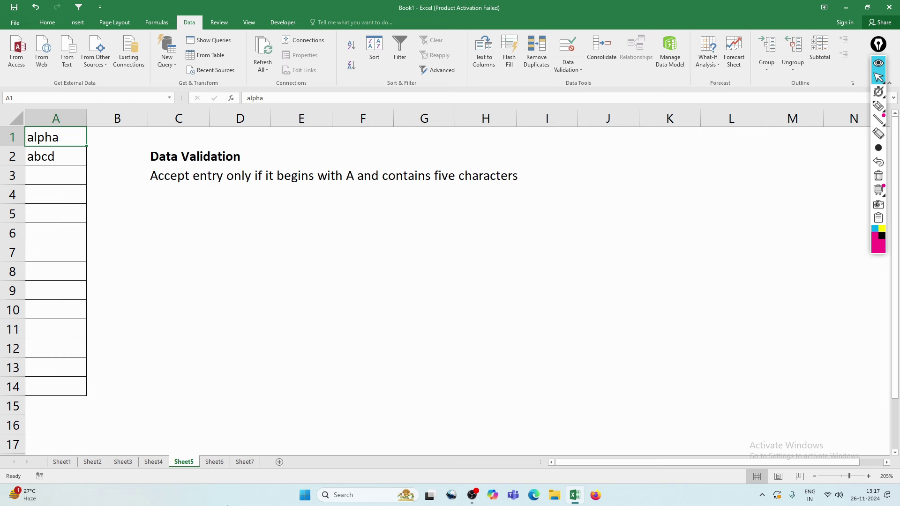
left_click(219, 462)
left_click(332, 338)
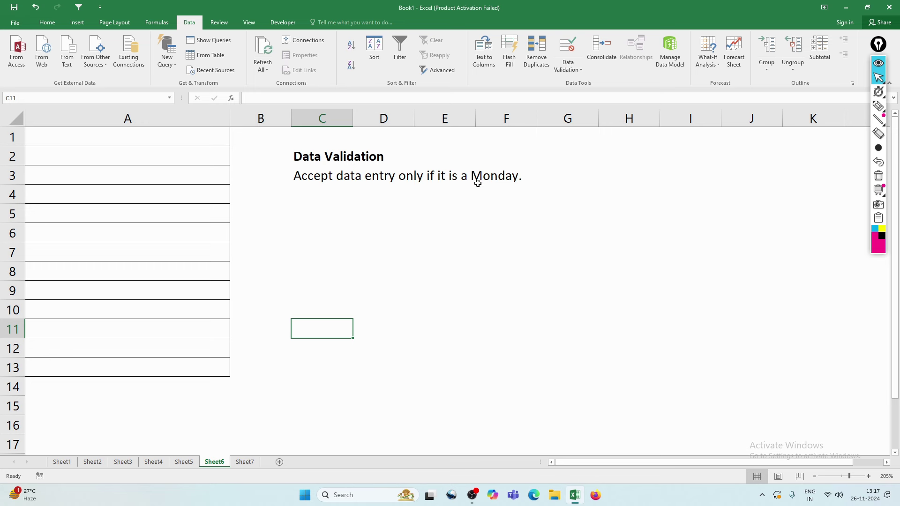
- Select A1:A13 on Sheet6 to receive the Monday-only rule
left_click_drag(153, 140, 153, 355)
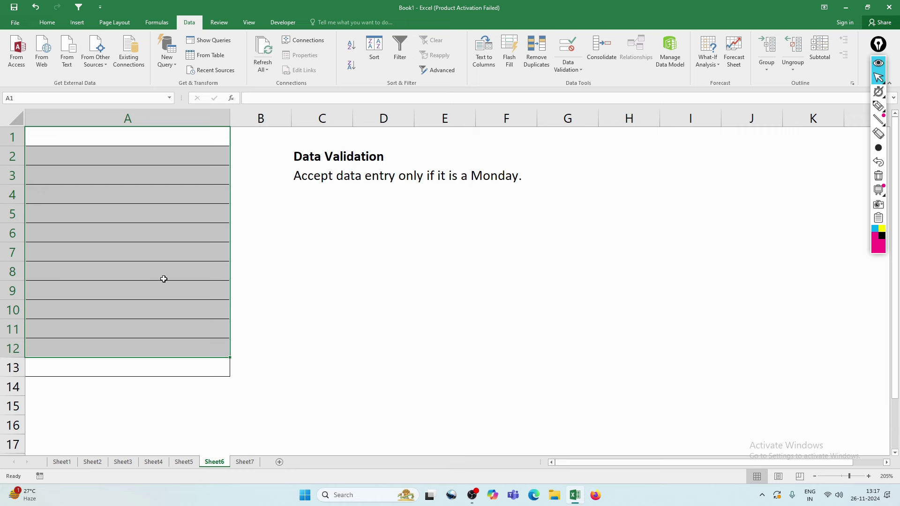
left_click_drag(175, 136, 177, 360)
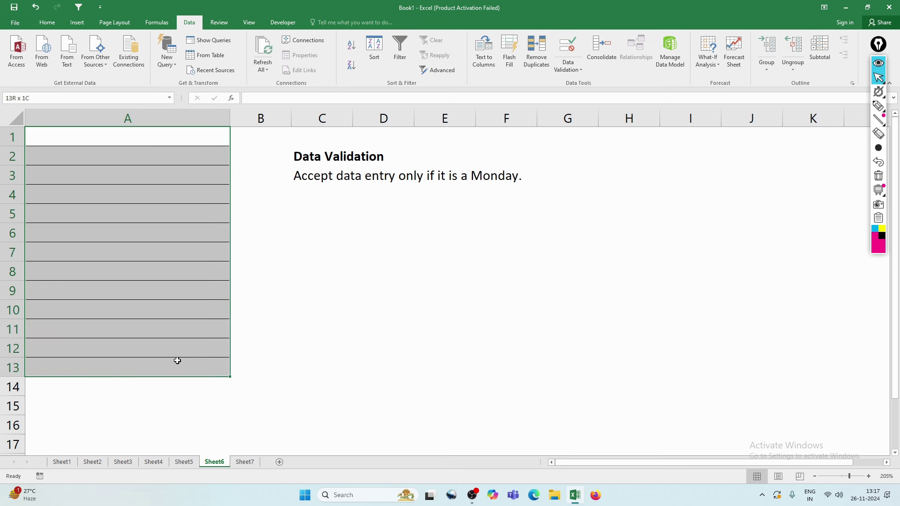
left_click(575, 51)
- Set a Custom validation formula =weekday(A1)=2 for A1:A13
left_click(574, 197)
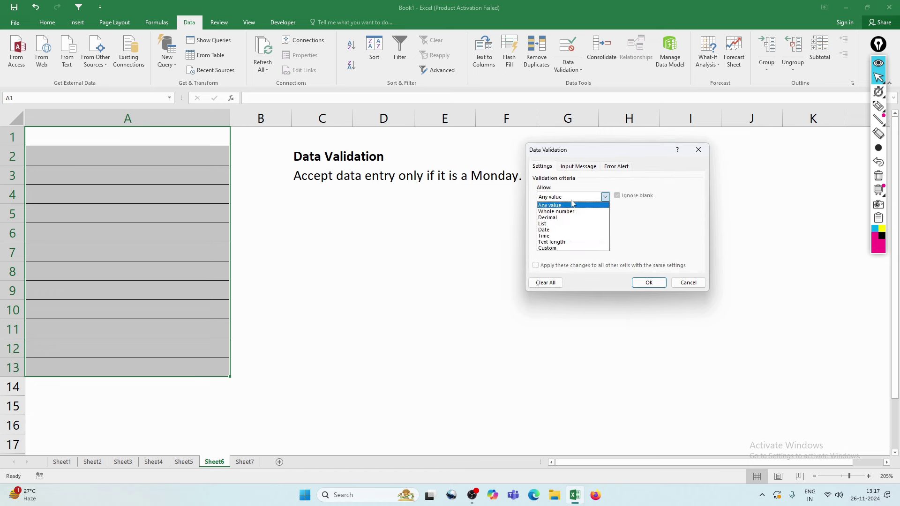
left_click(562, 249)
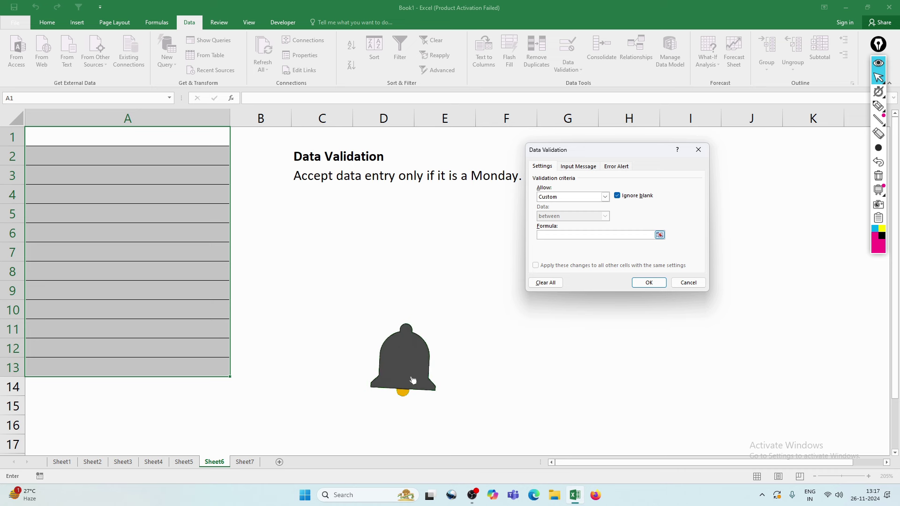
type("=weekday(")
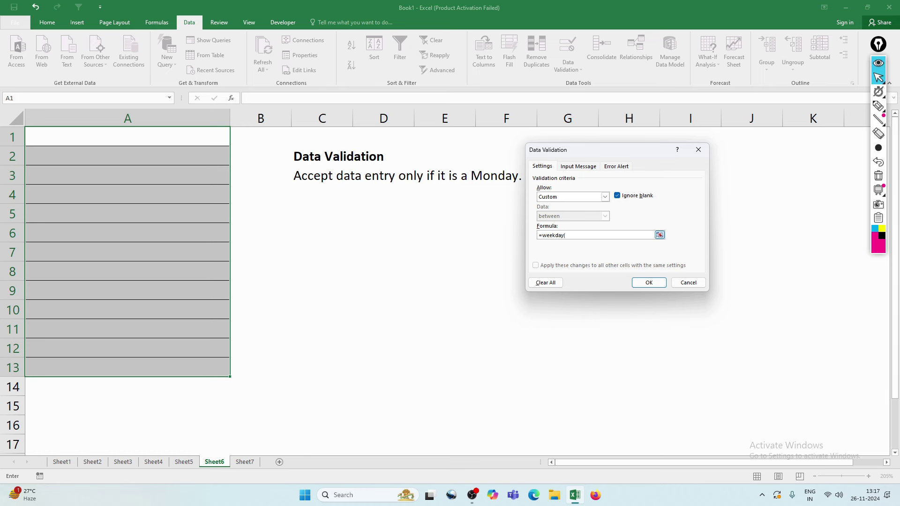
left_click(105, 137)
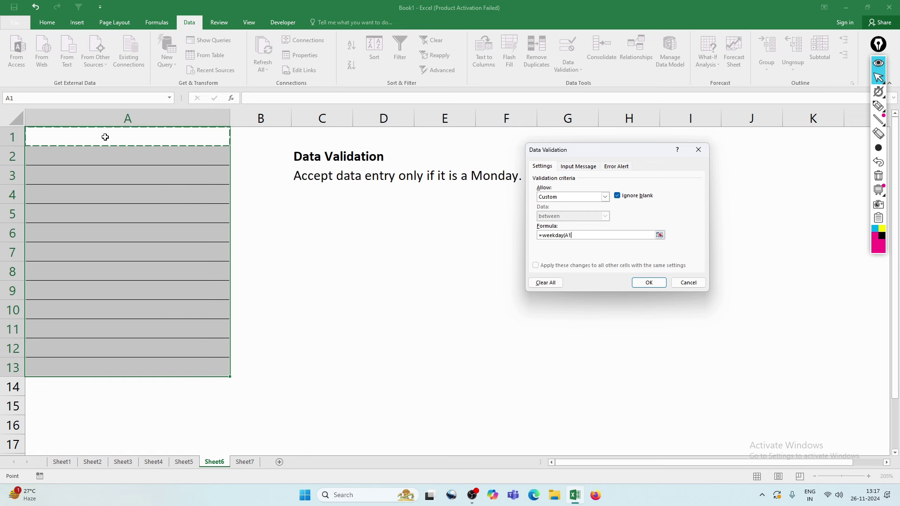
type(")=2")
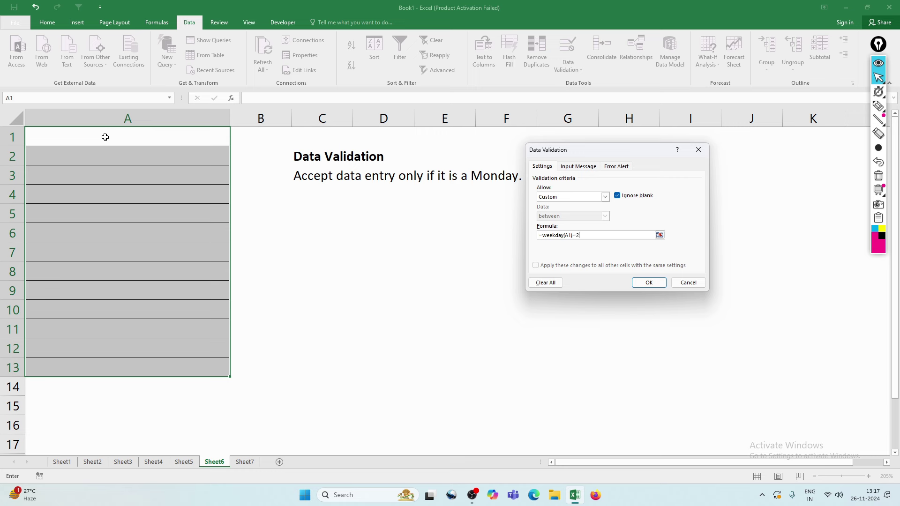
- Annotate the screen to explain WEEKDAY numbering, then erase the notes
key("ctrl+shift+h")
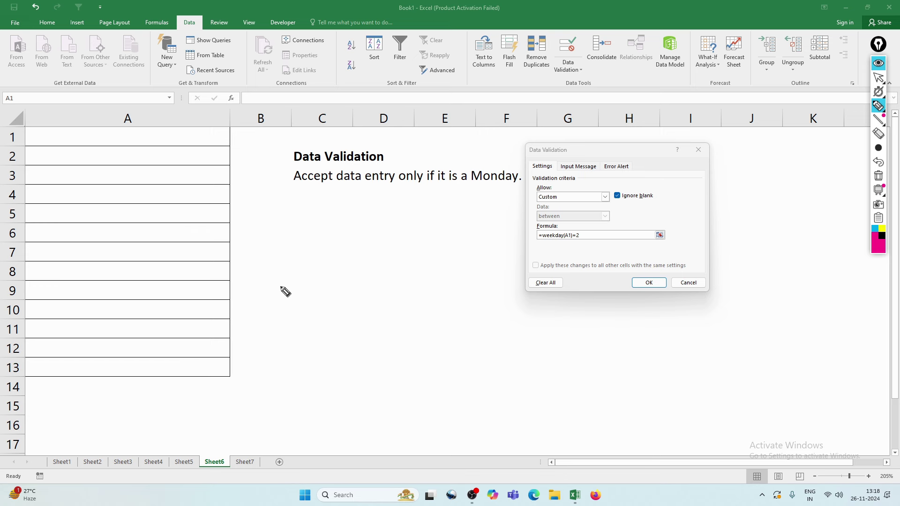
left_click_drag(268, 326, 273, 323)
mouse_move(287, 304)
left_mouse_down()
mouse_move(291, 330)
mouse_move(332, 310)
left_mouse_up()
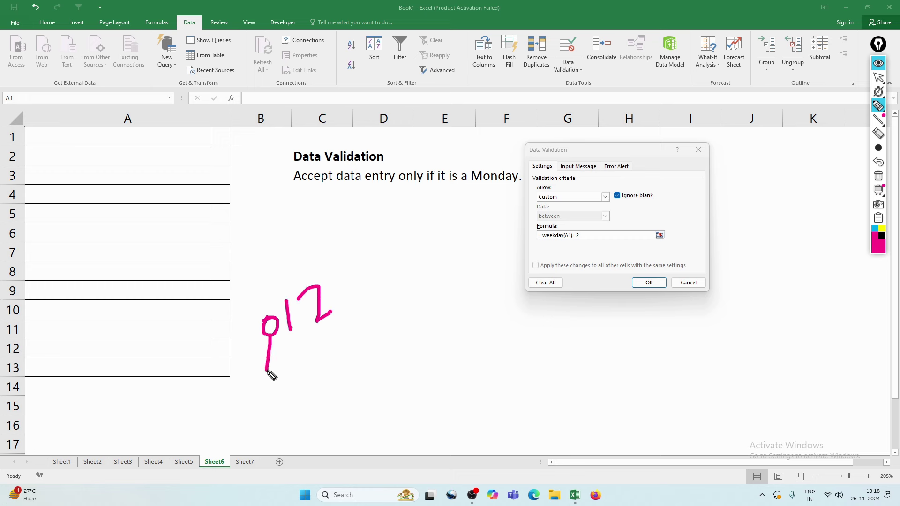
mouse_move(271, 336)
left_mouse_down()
mouse_move(279, 367)
mouse_move(318, 368)
left_mouse_up()
left_click_drag(336, 324, 375, 345)
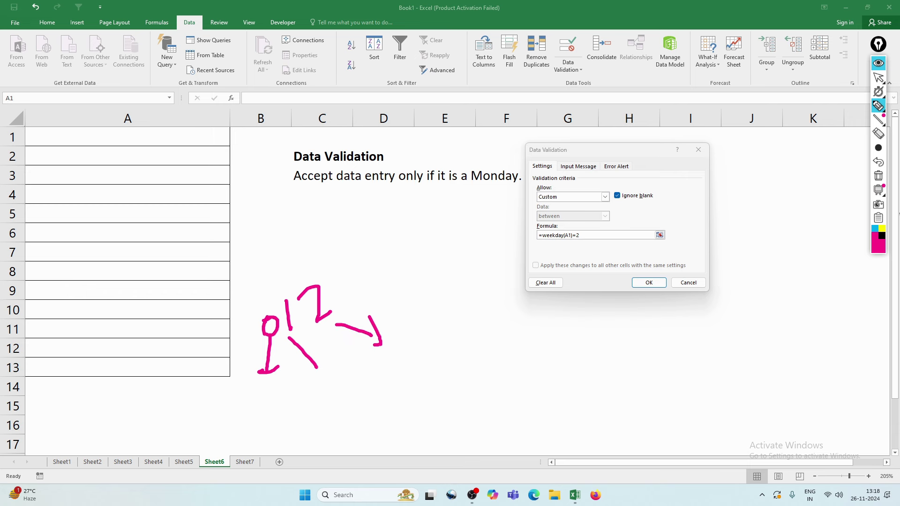
left_click(884, 180)
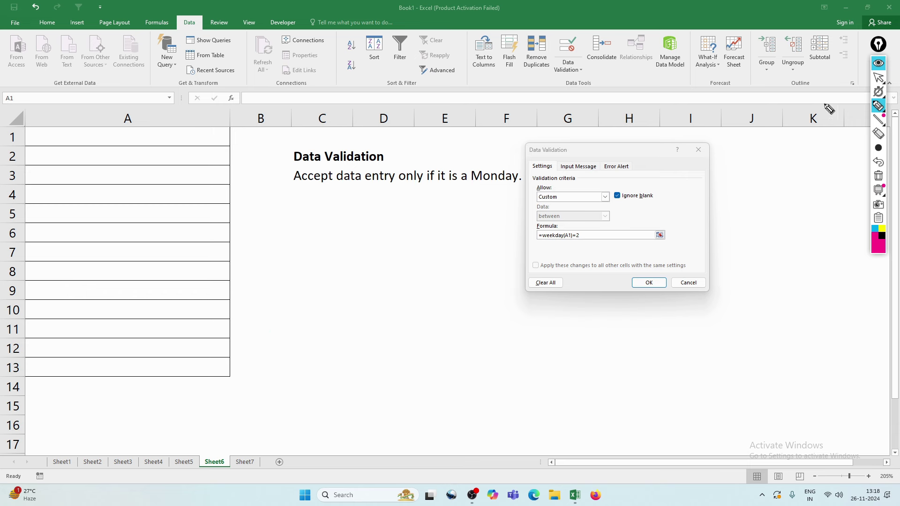
- Apply the Monday-only rule and try entering 26/11/2024 in A1
left_click(879, 78)
left_click(649, 283)
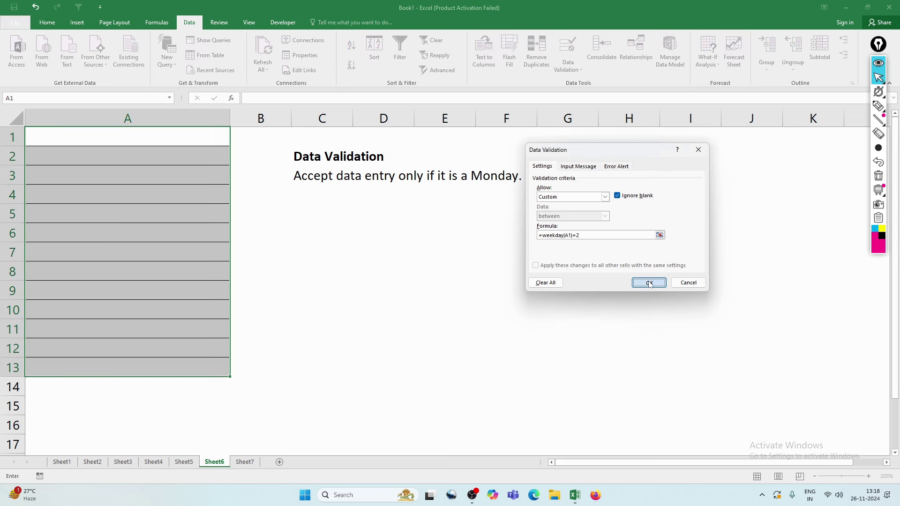
left_click(63, 135)
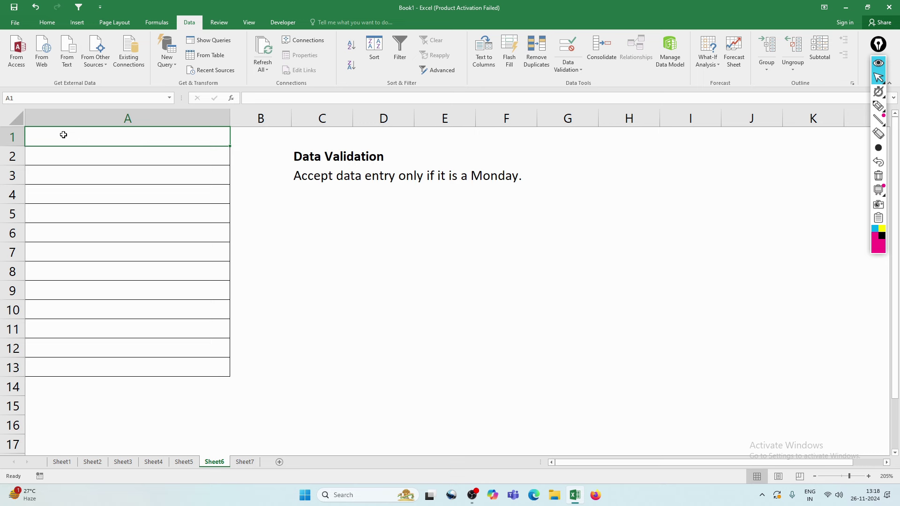
type("26/11/52")
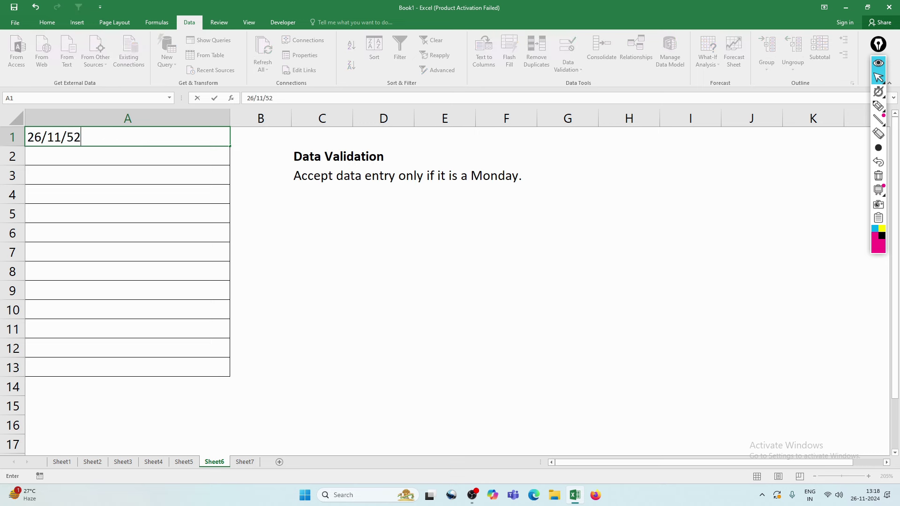
key("BackSpace")
key("BackSpace")
type("2024")
key("Return")
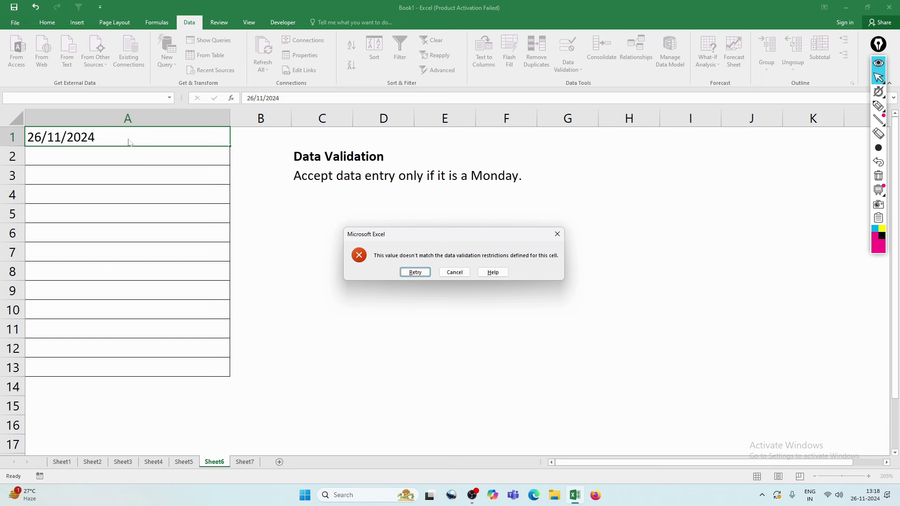
- Dismiss the rejection, enter the Monday date 25/11/2024 in A1, and go to Sheet7
left_click(454, 272)
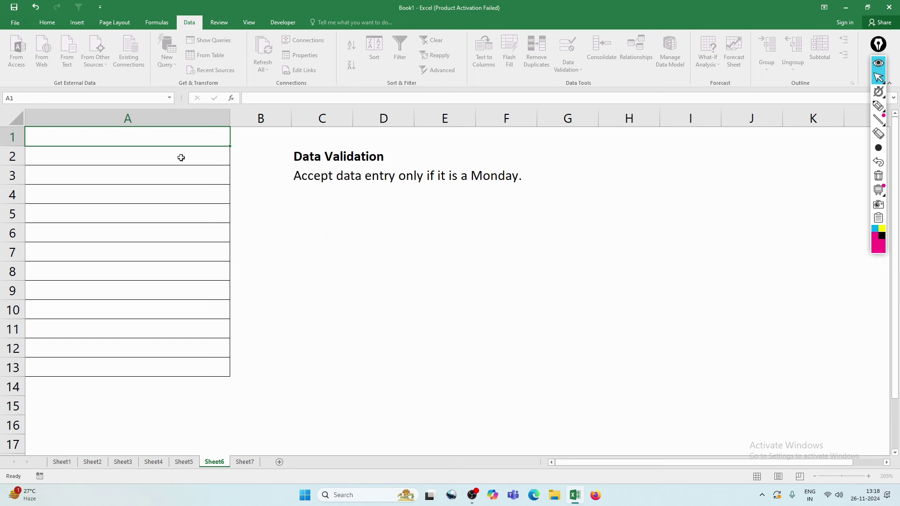
type("25/11/2024")
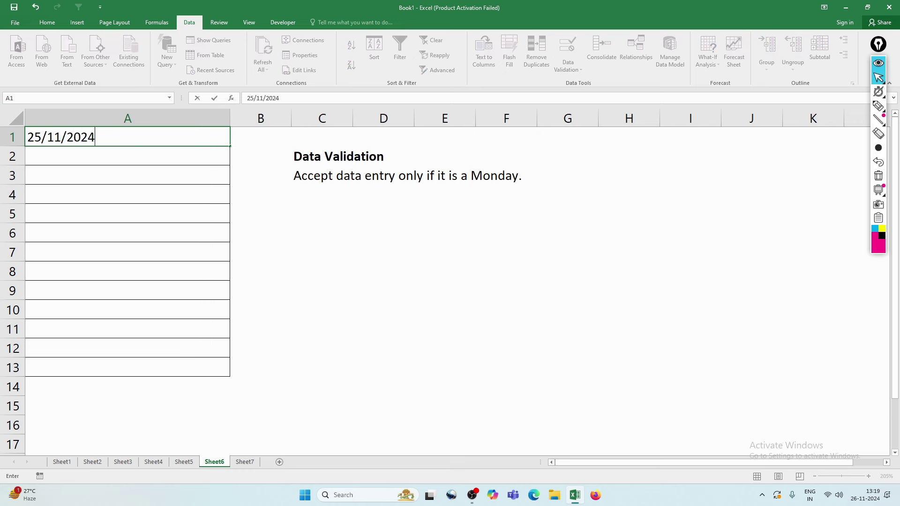
key("Return")
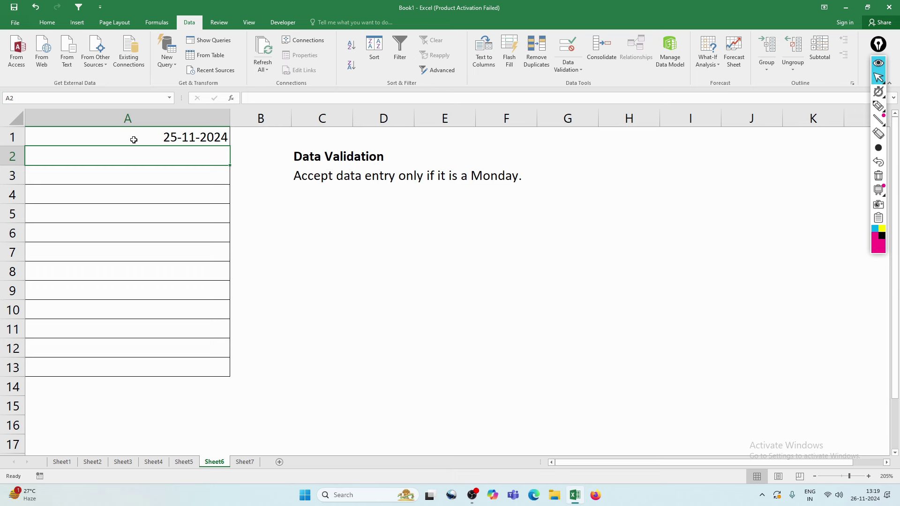
left_click(248, 463)
- Annotate the task note, the ₹600.00 budget and the column B prices with pen ink
left_click(297, 427)
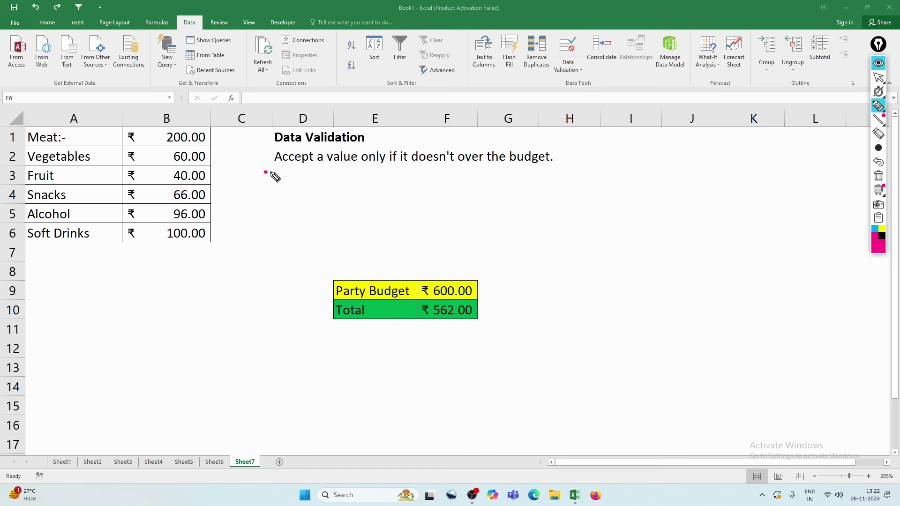
left_click_drag(266, 172, 327, 170)
left_click_drag(362, 166, 495, 166)
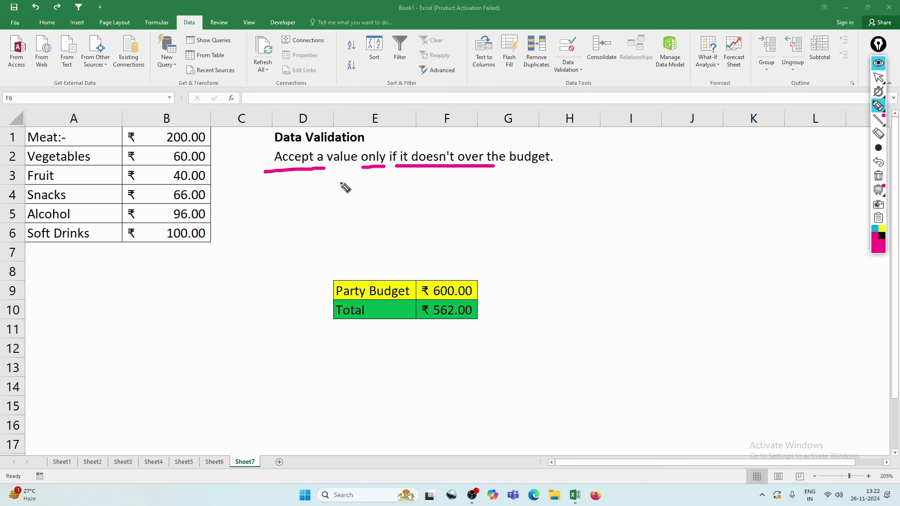
left_click_drag(474, 286, 543, 260)
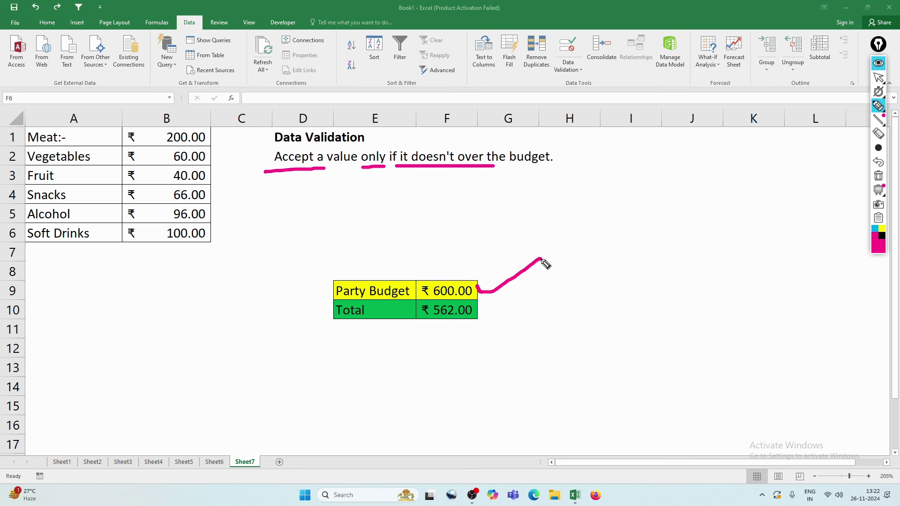
left_click_drag(221, 126, 229, 234)
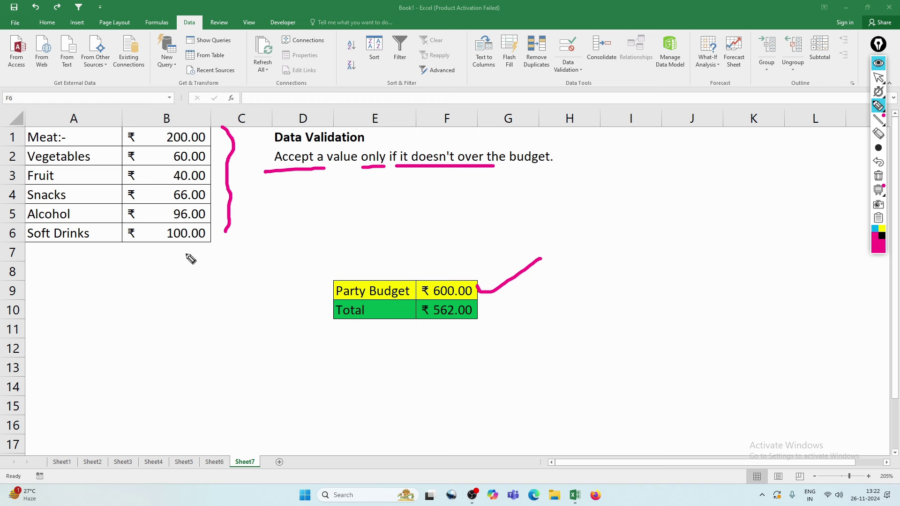
mouse_move(186, 253)
left_mouse_down()
mouse_move(206, 277)
mouse_move(248, 236)
left_mouse_up()
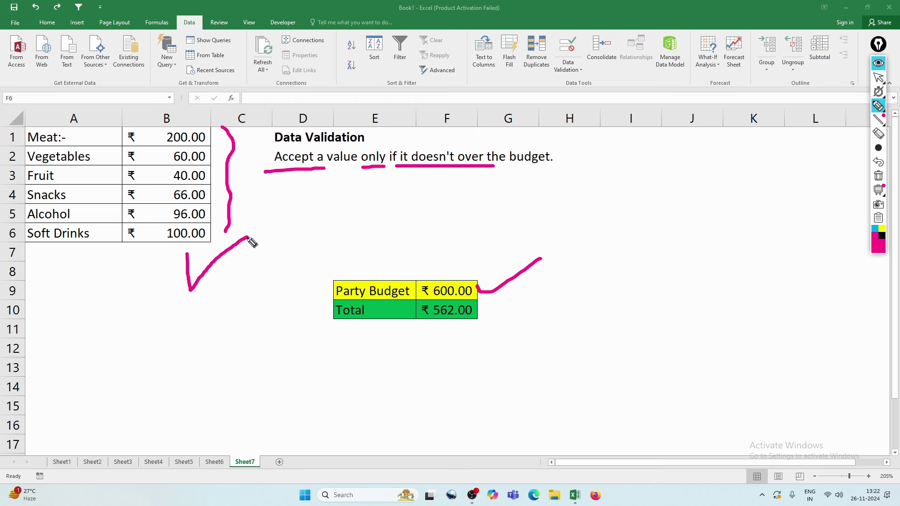
left_click_drag(102, 263, 138, 305)
left_click_drag(116, 237, 114, 303)
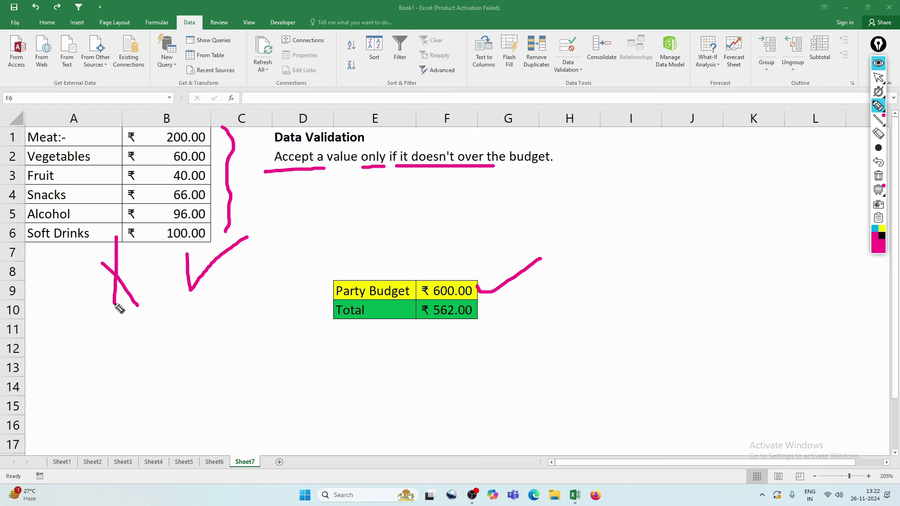
- Erase all ink, return to the select tool and select prices B1:B6
left_click(878, 175)
left_click(878, 78)
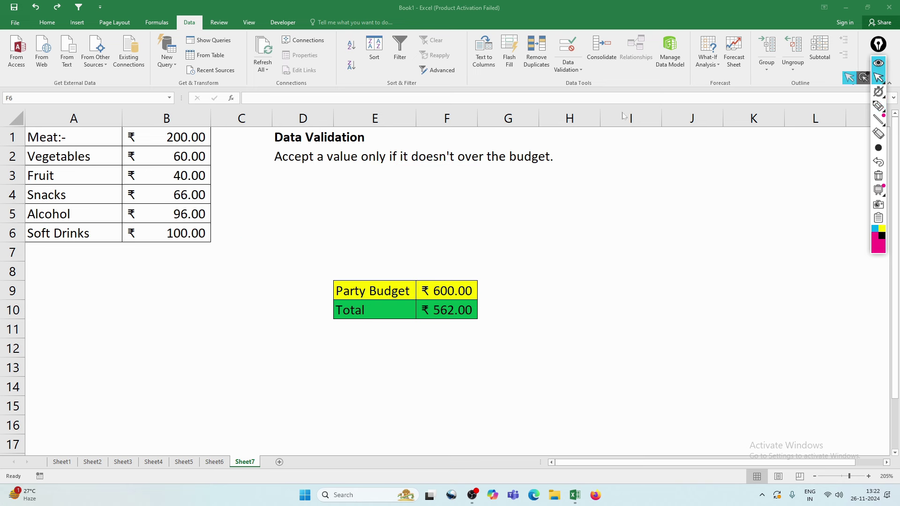
left_click_drag(160, 133, 166, 233)
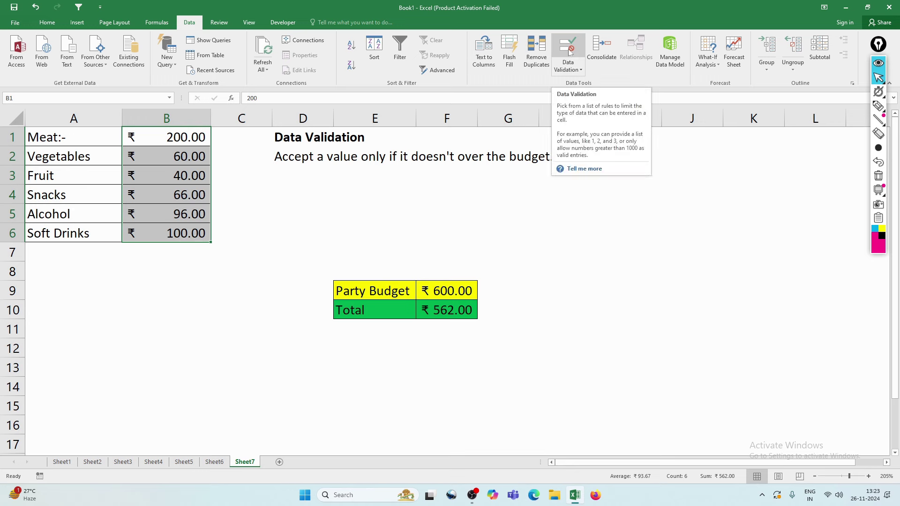
- Give B1:B6 a Custom validation rule with formula =SUM($B$1:$B$6)<=$F$9
left_click(569, 47)
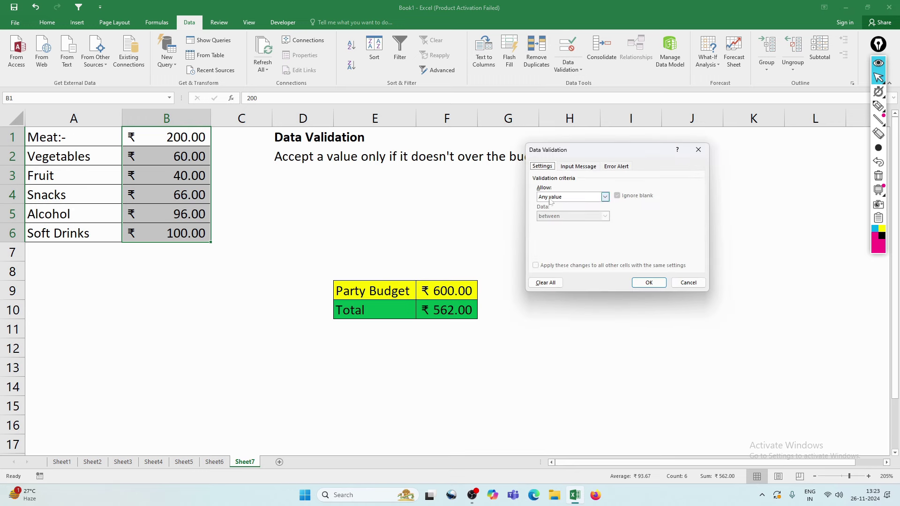
left_click(550, 198)
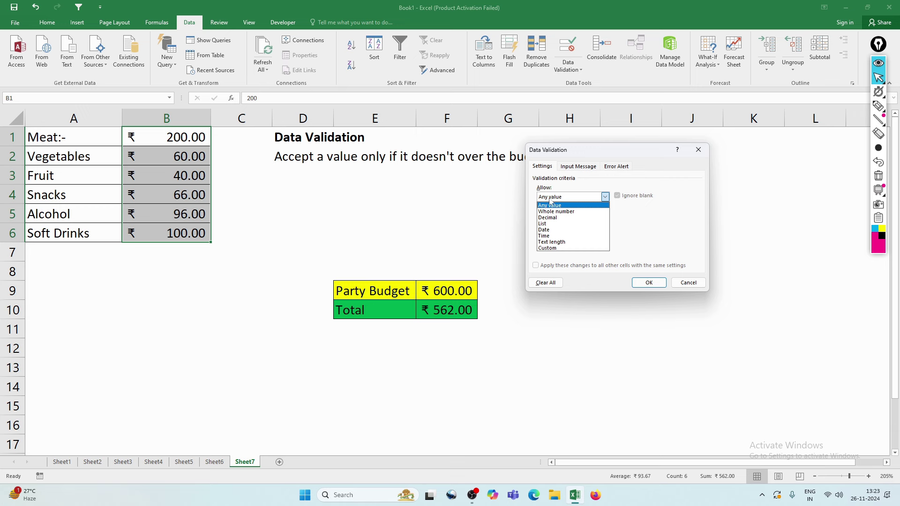
left_click(547, 248)
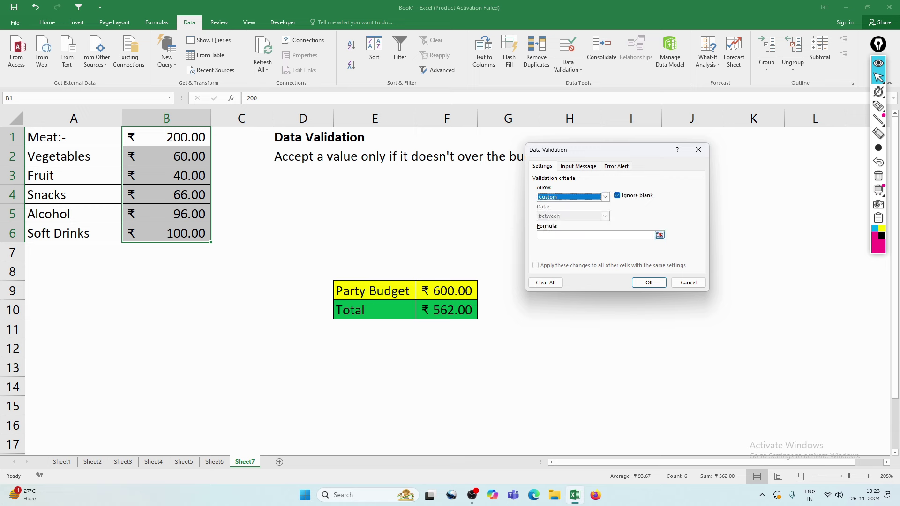
left_click(595, 235)
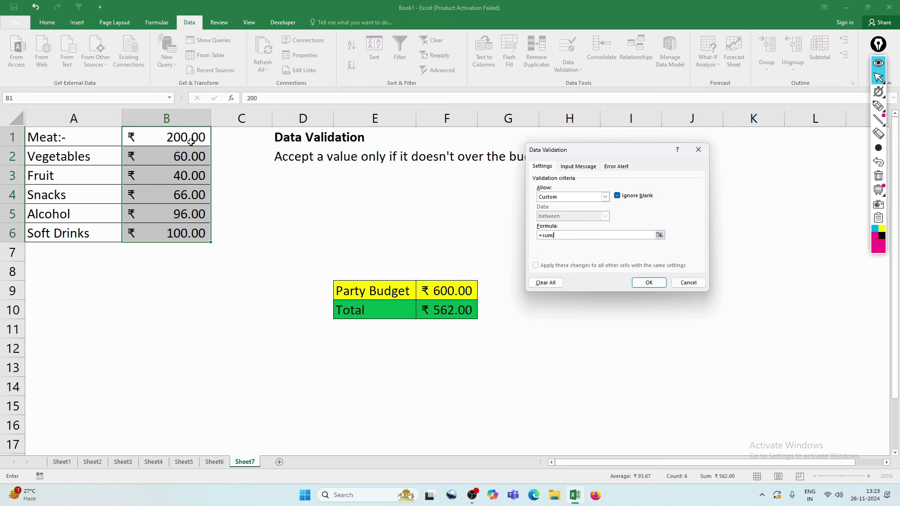
left_click_drag(190, 139, 191, 233)
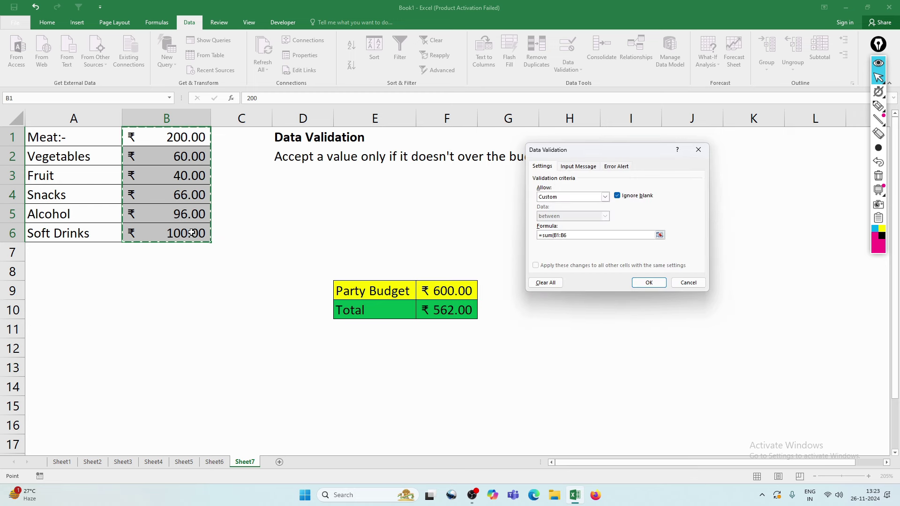
key("F4")
type(")<")
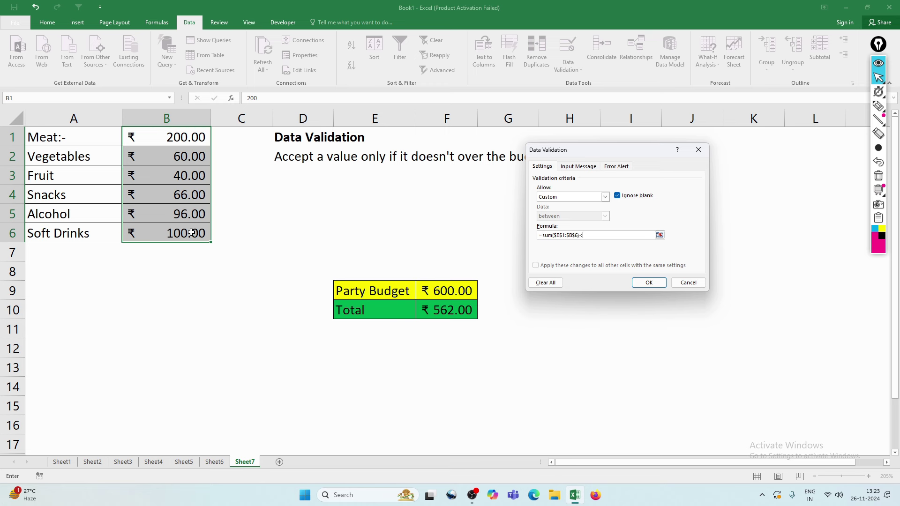
type("=")
left_click(456, 292)
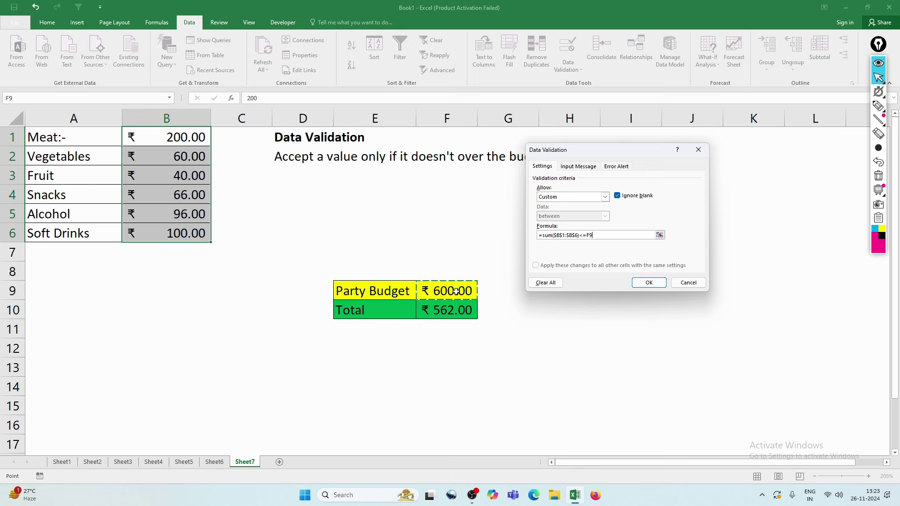
key("F4")
left_click(658, 282)
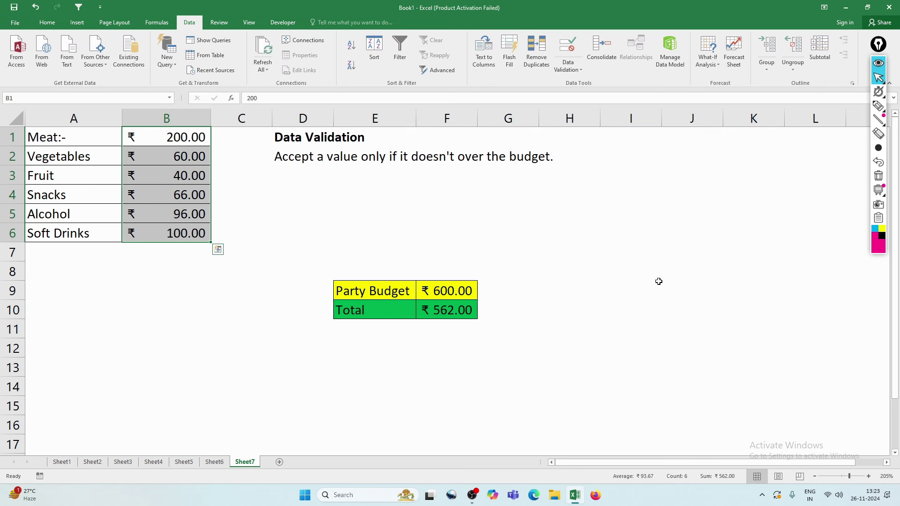
- Check the budget in F9 and the total in F10, then set Vegetables in B2 to 70
left_click(658, 282)
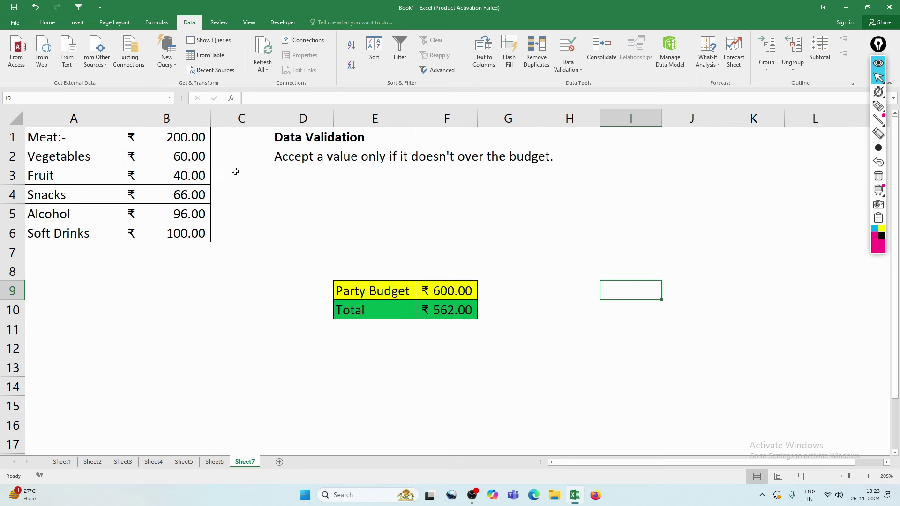
left_click(446, 293)
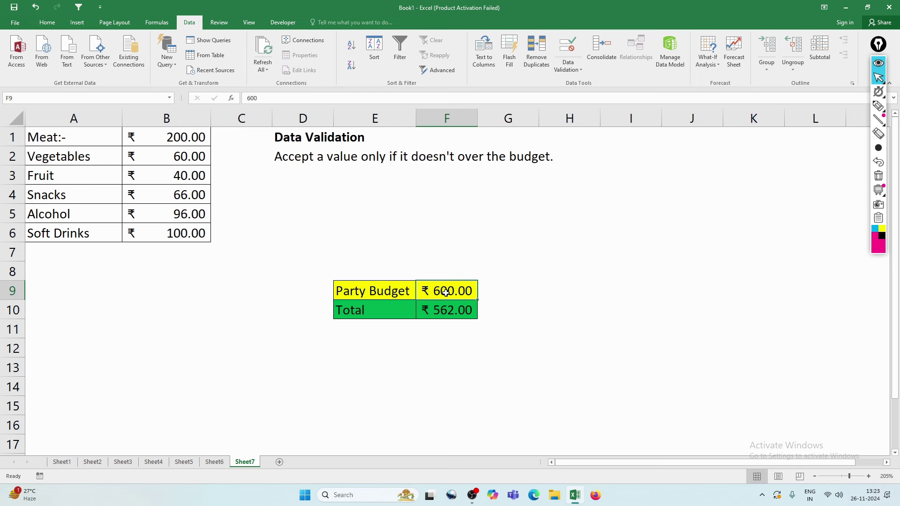
left_click(430, 314)
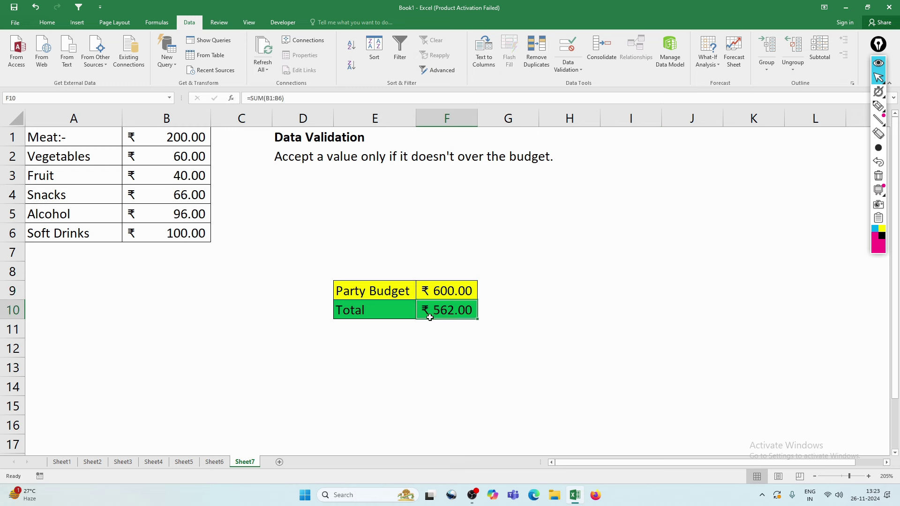
left_click(366, 363)
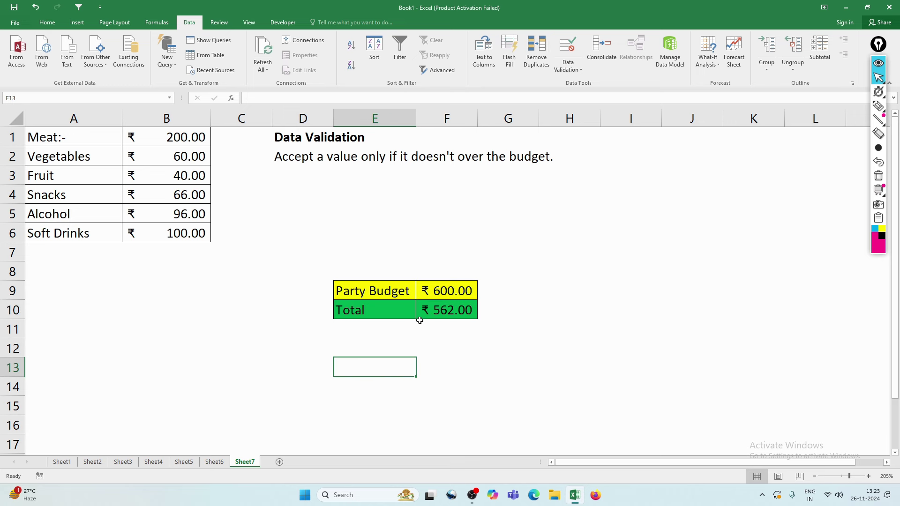
left_click(157, 160)
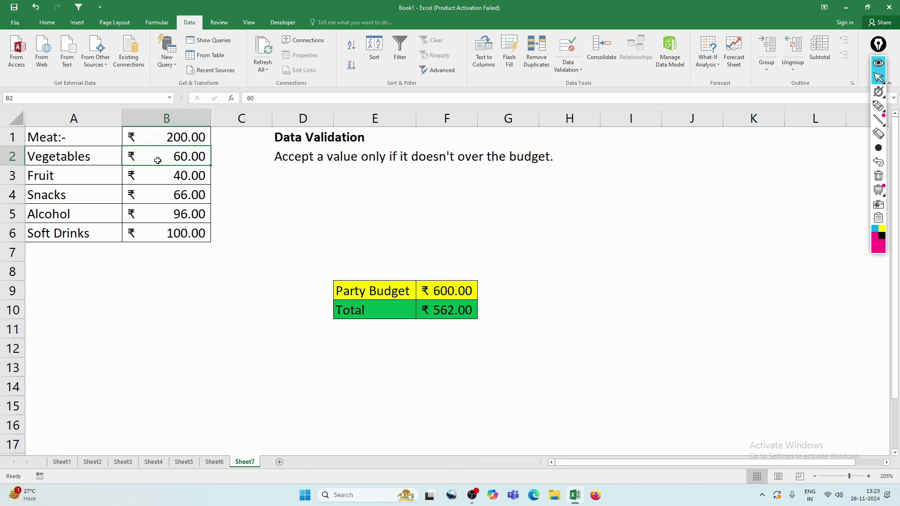
type("70")
key("Return")
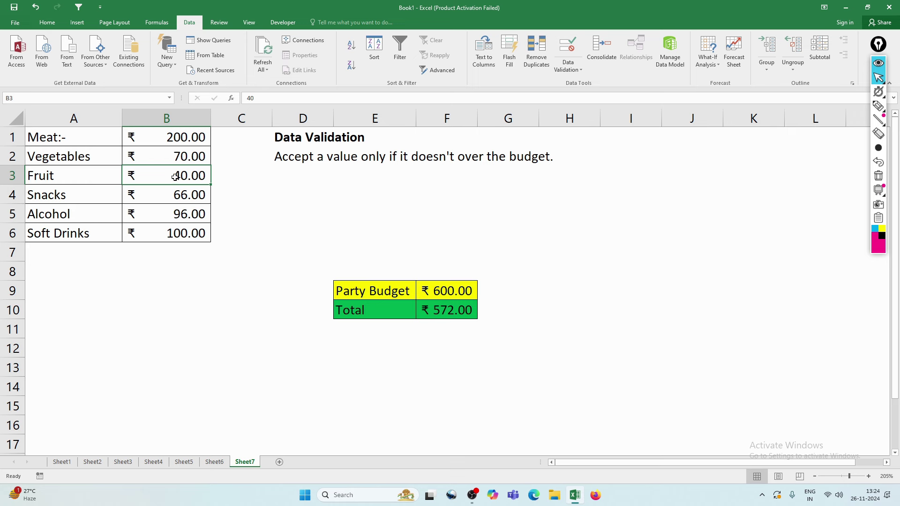
- Test the cap by entering 75 for Fruit and cancel the rejected entry
type("75")
key("Return")
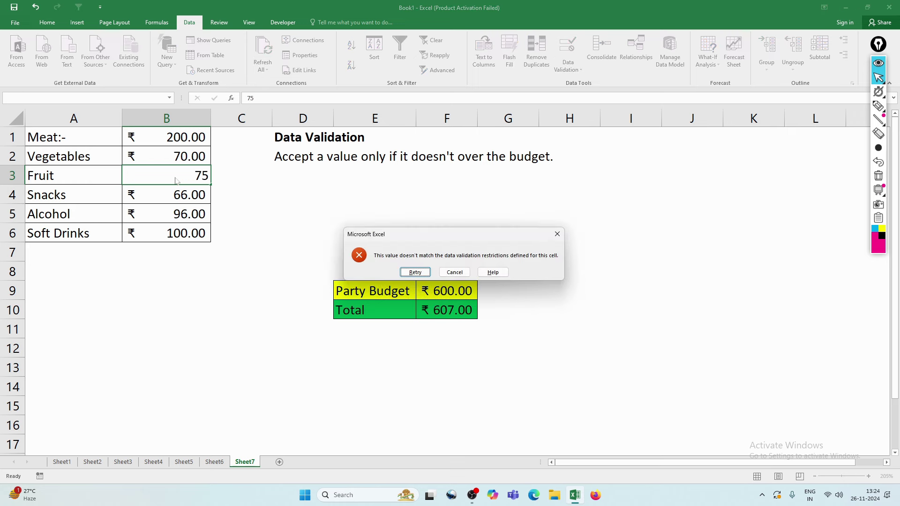
left_click_drag(486, 235, 573, 194)
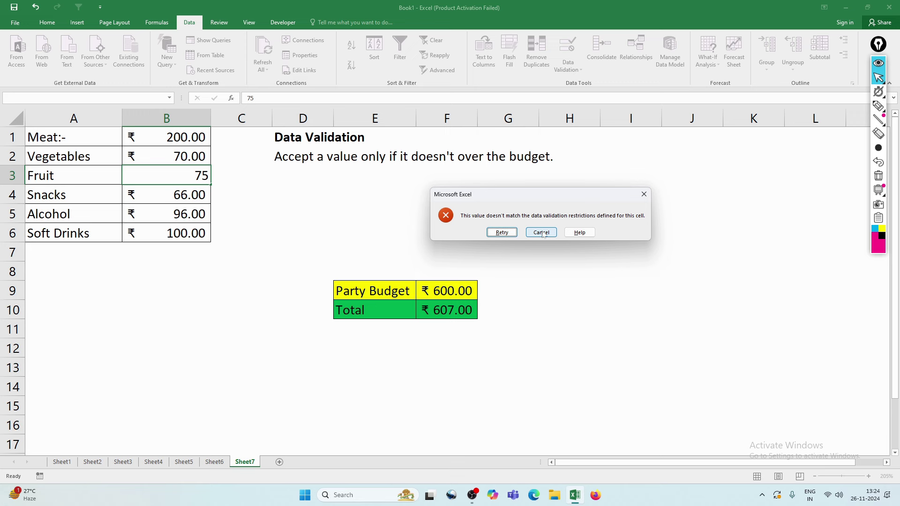
left_click(541, 233)
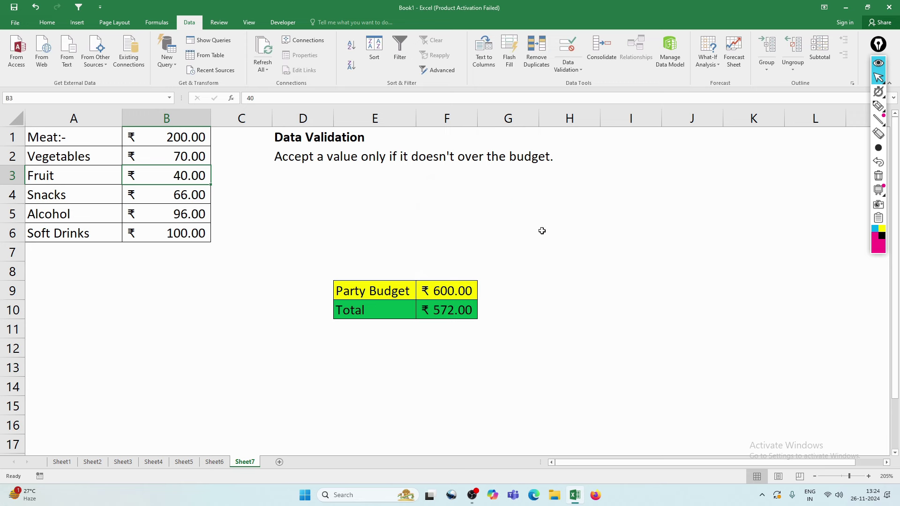